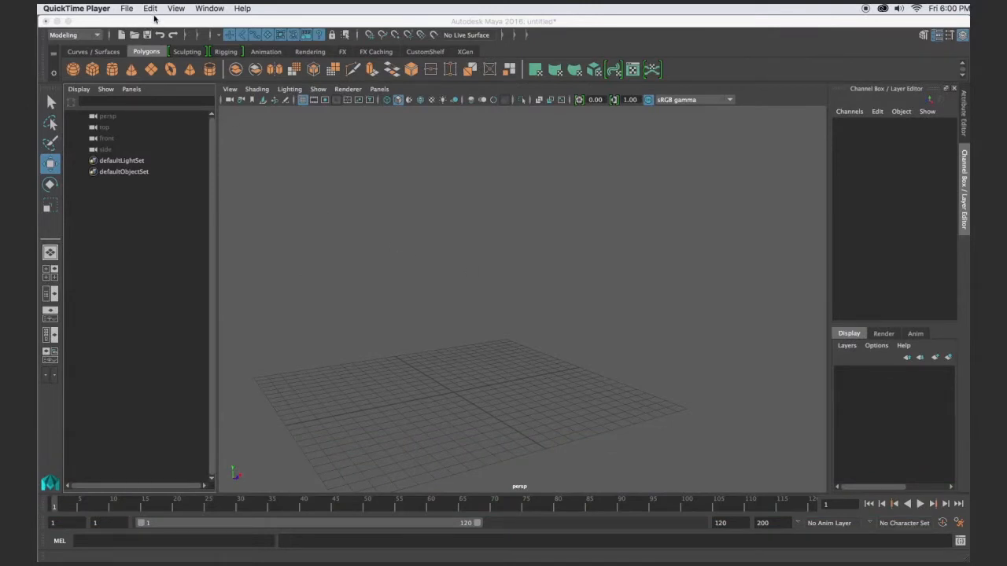
- Create a polygon cube at the centre of the grid
{"action": "left_click", "coordinate": [173, 41]}
{"action": "left_click", "coordinate": [92, 69]}
{"action": "middle_click_drag", "start_coordinate": [494, 400], "coordinate": [601, 307], "text": "alt"}
{"action": "scroll", "coordinate": [494, 331], "scroll_direction": "up", "scroll_amount": 10}
{"action": "scroll", "coordinate": [601, 308], "scroll_direction": "up", "scroll_amount": 5}
{"action": "scroll", "coordinate": [599, 308], "scroll_direction": "down", "scroll_amount": 5}
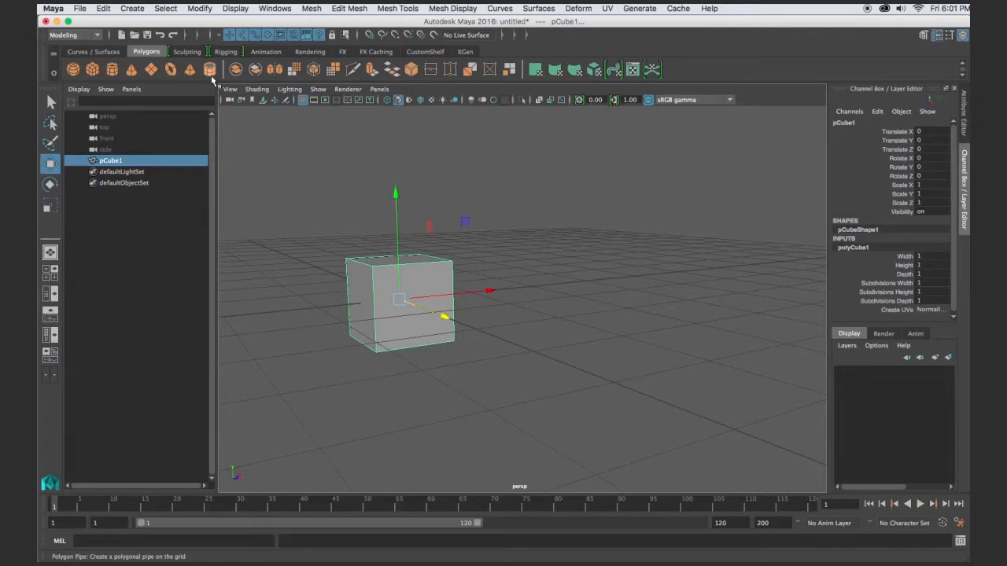
- Open the Duplicate Special options for the cube and reset them to their defaults
{"action": "left_click", "coordinate": [105, 9]}
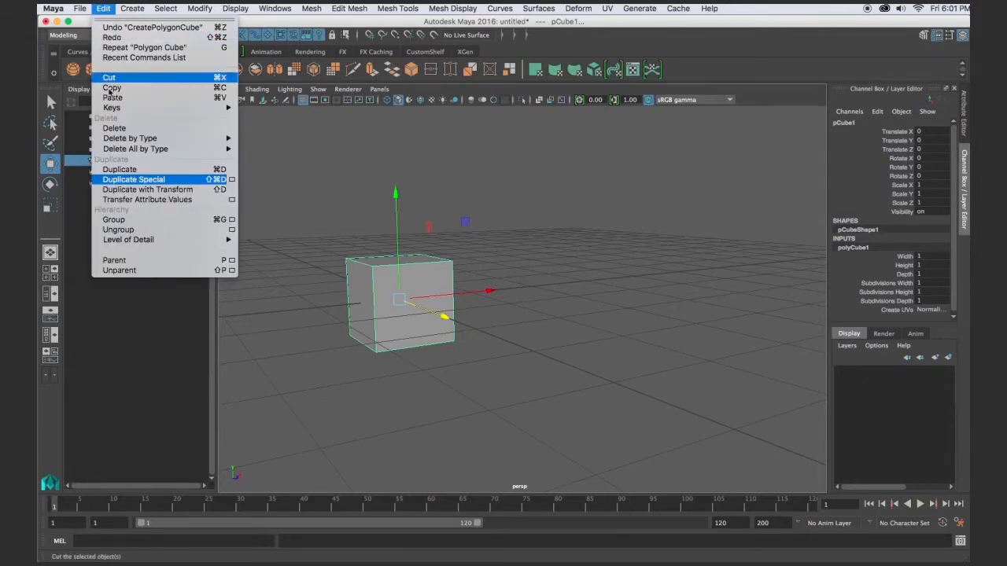
{"action": "left_click", "coordinate": [233, 180]}
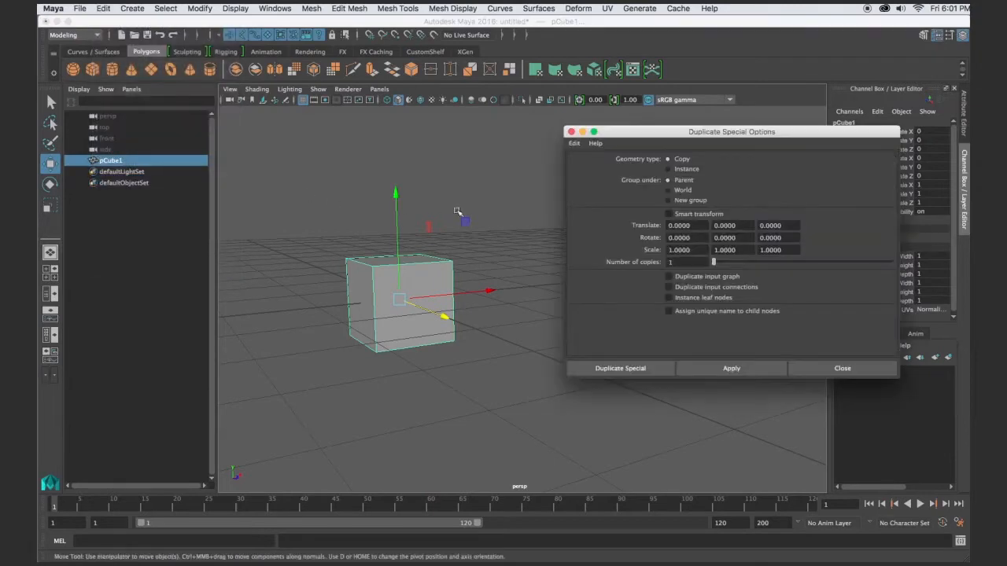
{"action": "left_click_drag", "start_coordinate": [673, 134], "coordinate": [574, 138]}
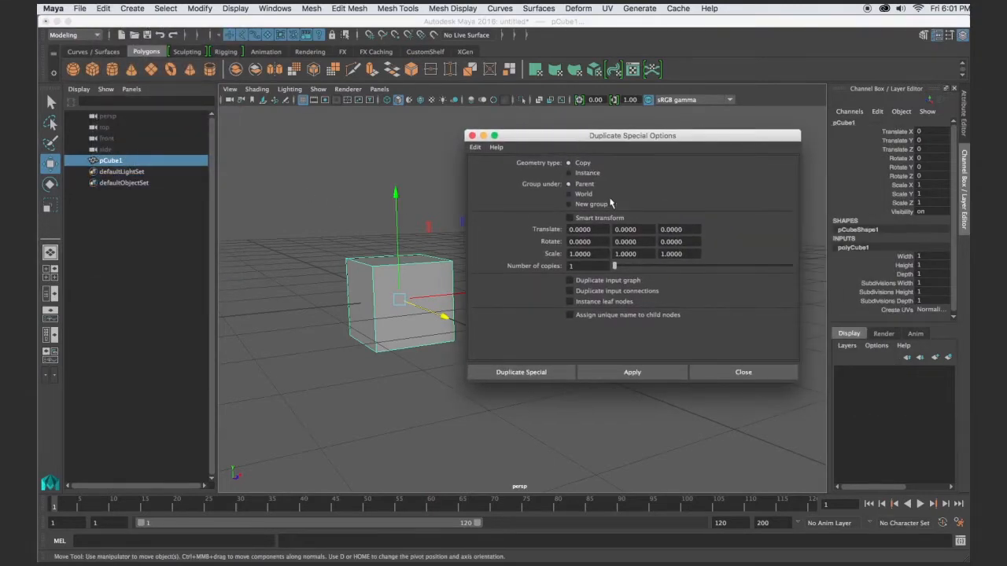
{"action": "left_click", "coordinate": [476, 147]}
{"action": "left_click", "coordinate": [505, 165]}
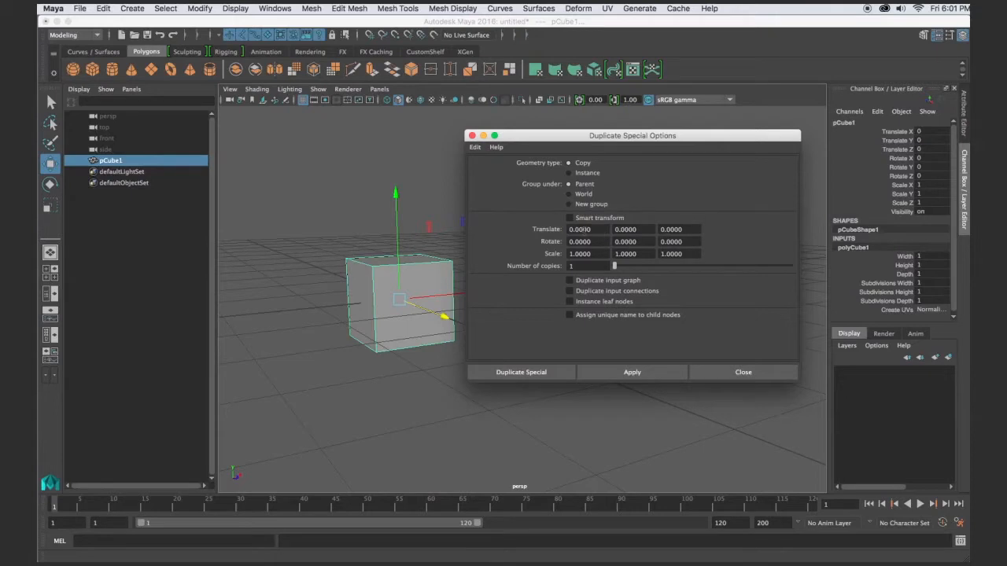
{"action": "left_click", "coordinate": [619, 217]}
{"action": "left_click_drag", "start_coordinate": [596, 143], "coordinate": [707, 113]}
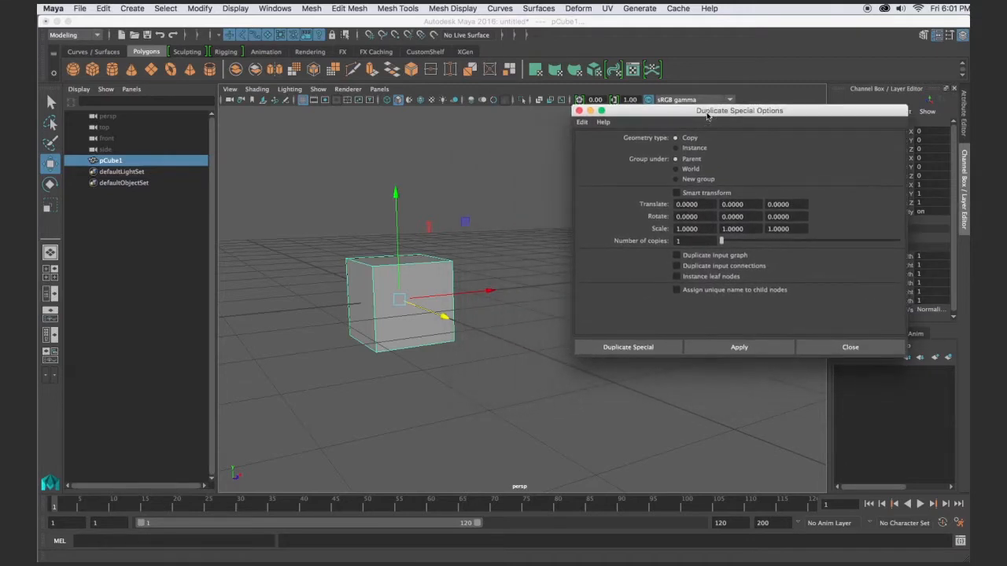
- Try duplicating the cube once with an X translation of 5, and undo the copy
{"action": "scroll", "coordinate": [443, 300], "scroll_direction": "down", "scroll_amount": 8}
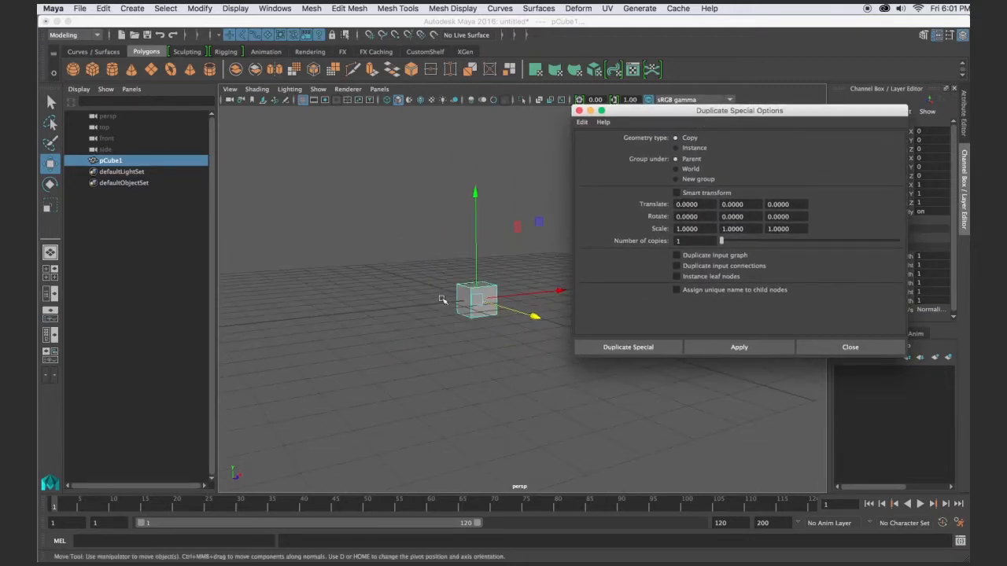
{"action": "middle_click_drag", "start_coordinate": [485, 336], "coordinate": [373, 347], "text": "alt"}
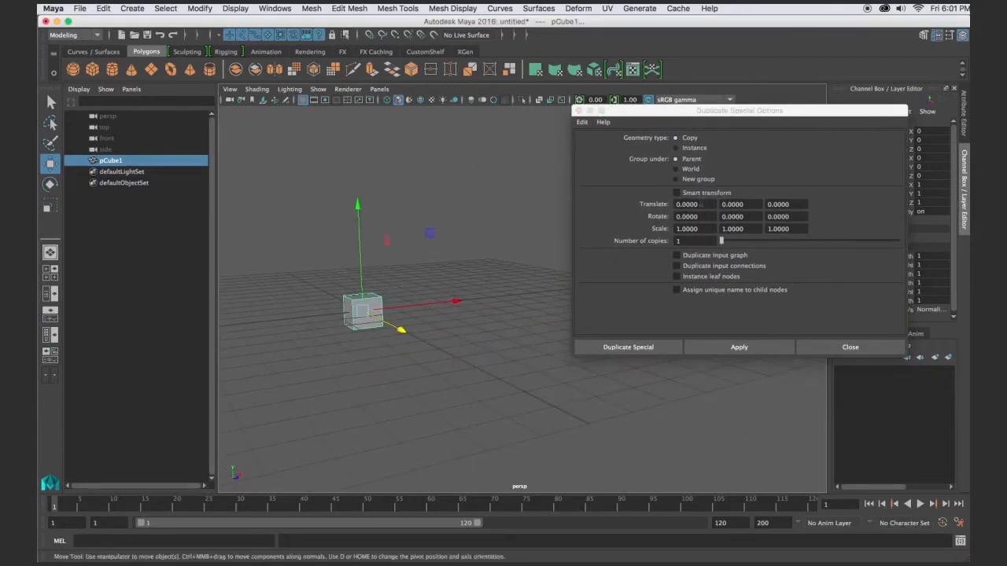
{"action": "left_click", "coordinate": [628, 211]}
{"action": "type", "text": "5"}
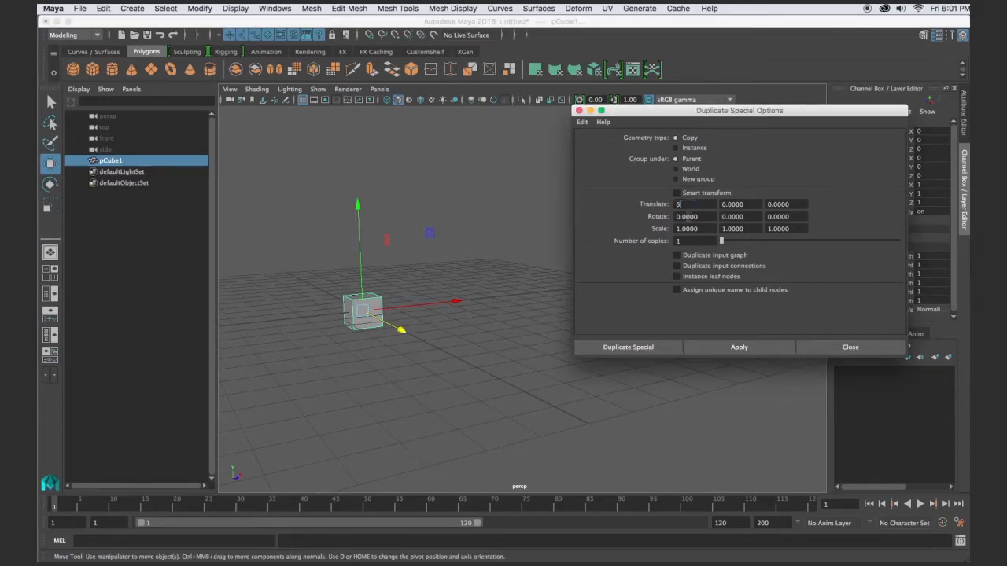
{"action": "left_click", "coordinate": [730, 347]}
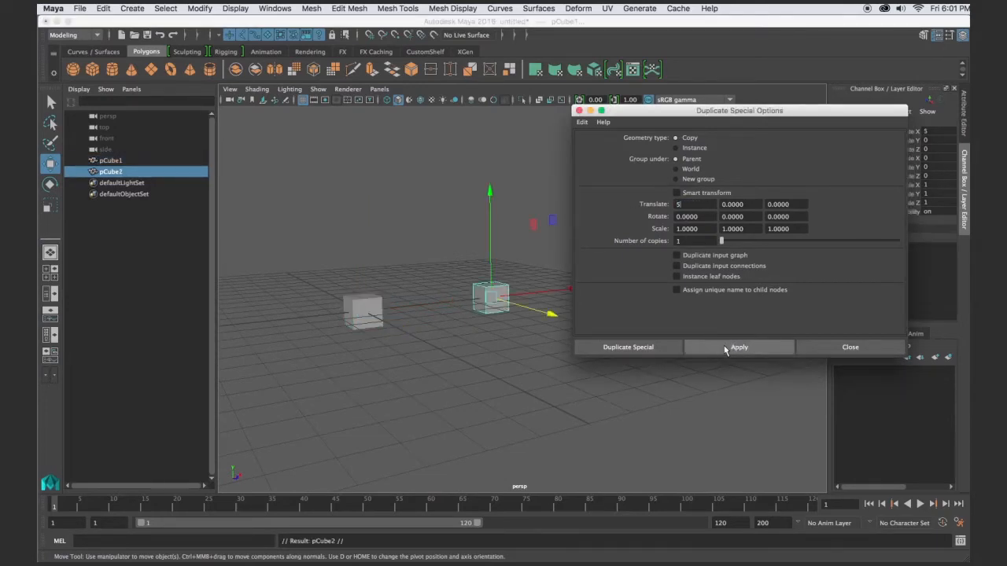
{"action": "key", "text": "super+z"}
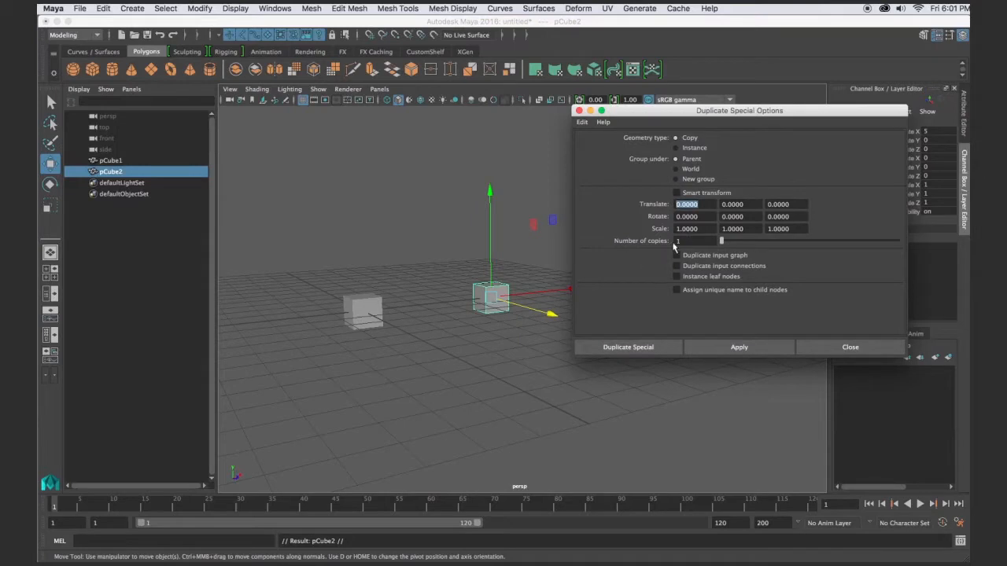
{"action": "key", "text": "super+z"}
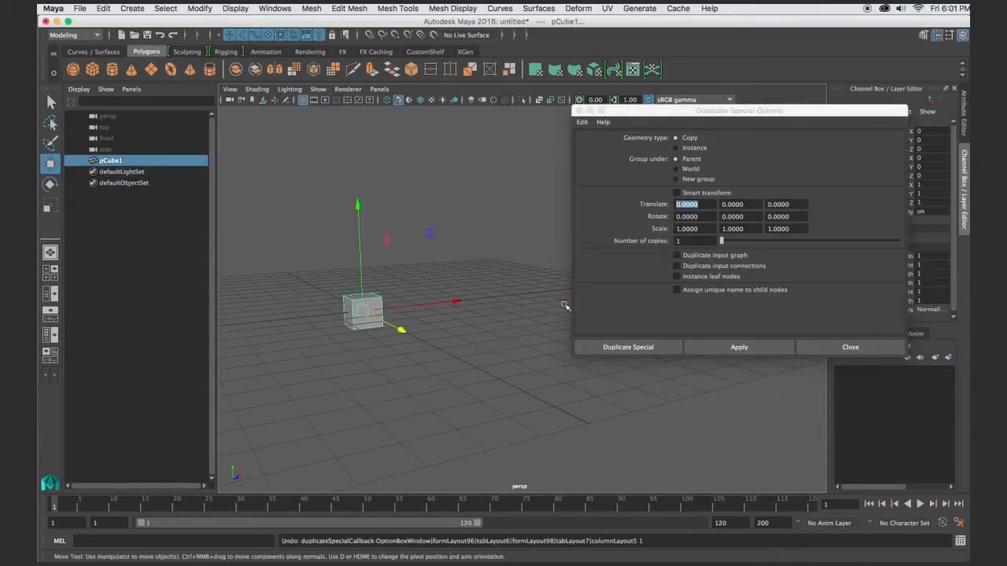
- Make 10 copies of the cube with Duplicate Special, each offset 2 units along X
{"action": "left_click_drag", "start_coordinate": [704, 204], "coordinate": [662, 206]}
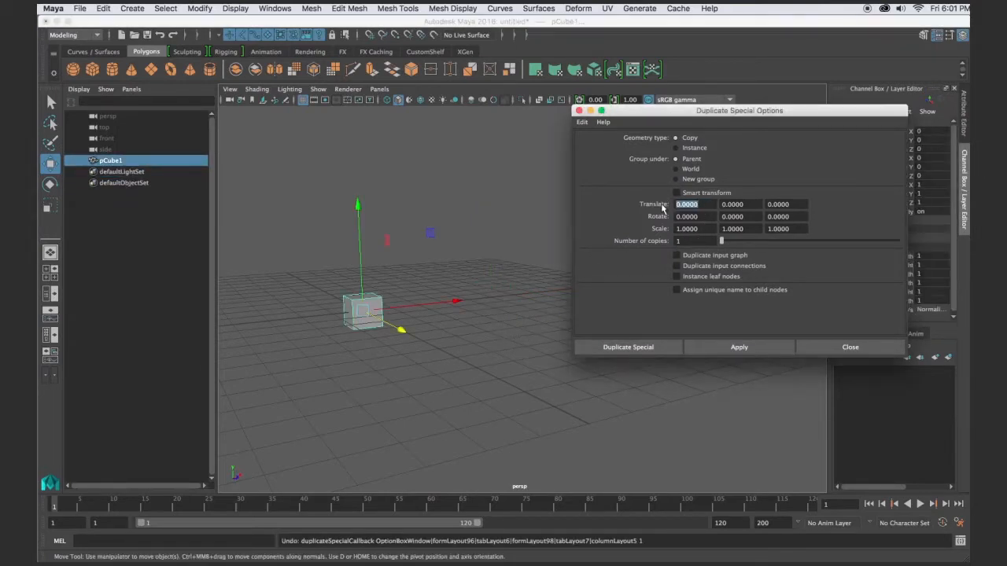
{"action": "type", "text": "2"}
{"action": "key", "text": "Tab"}
{"action": "type", "text": "10"}
{"action": "left_click", "coordinate": [727, 354]}
{"action": "scroll", "coordinate": [443, 351], "scroll_direction": "down", "scroll_amount": 4}
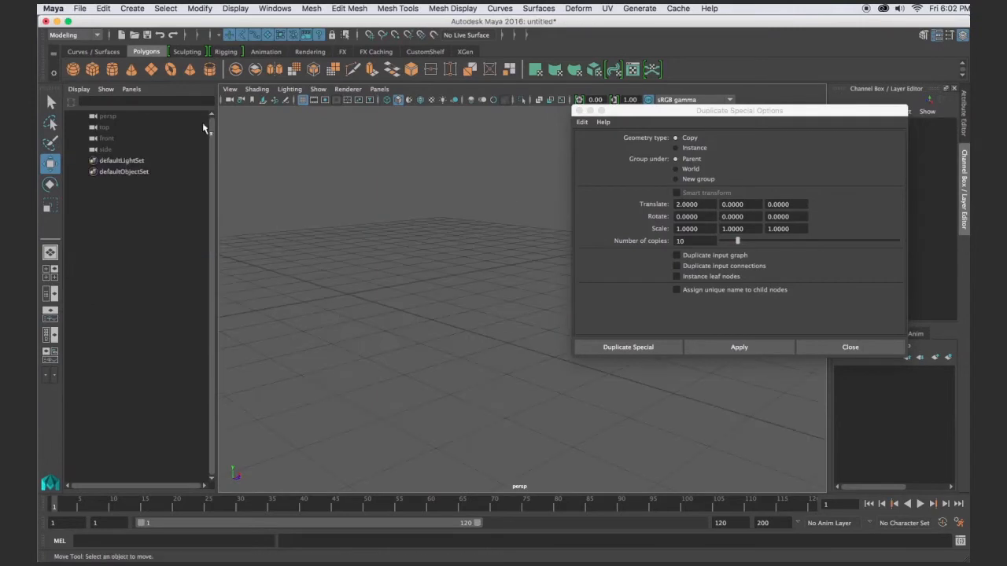
- Create a new polygon cube and set its width to 2, height to 0.5 and depth to 3
{"action": "left_click", "coordinate": [93, 69]}
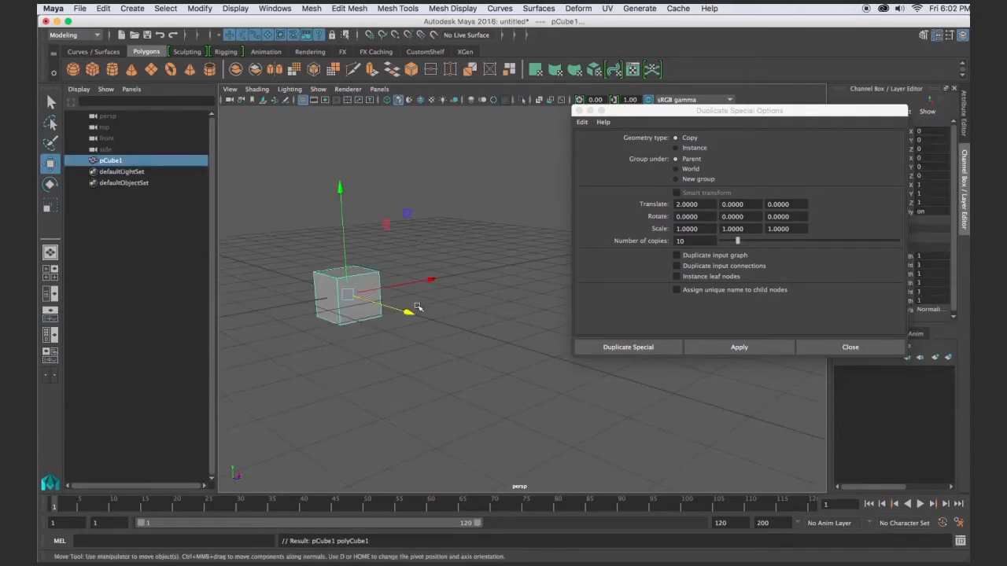
{"action": "key", "text": "r"}
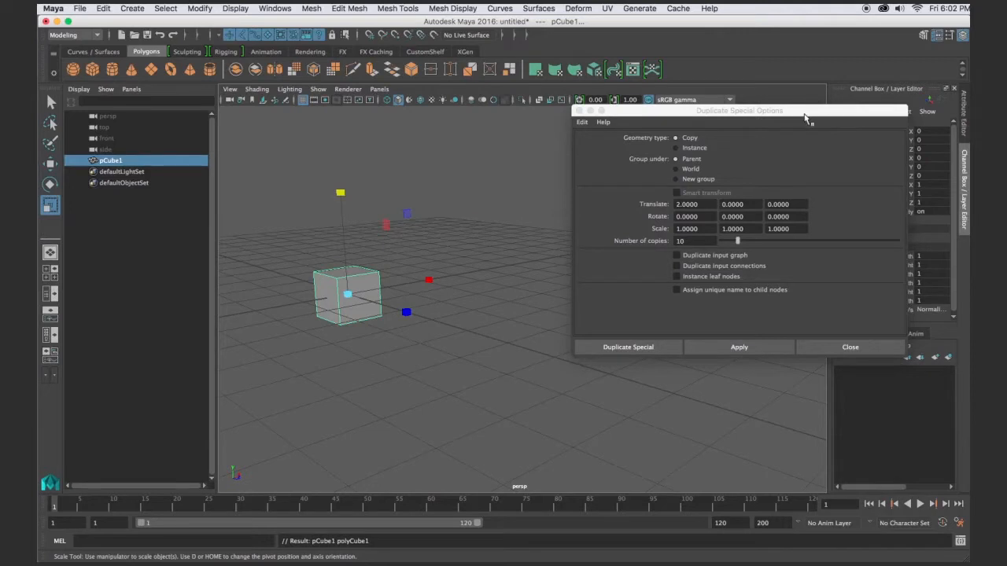
{"action": "left_click_drag", "start_coordinate": [808, 111], "coordinate": [695, 267]}
{"action": "double_click", "coordinate": [931, 265]}
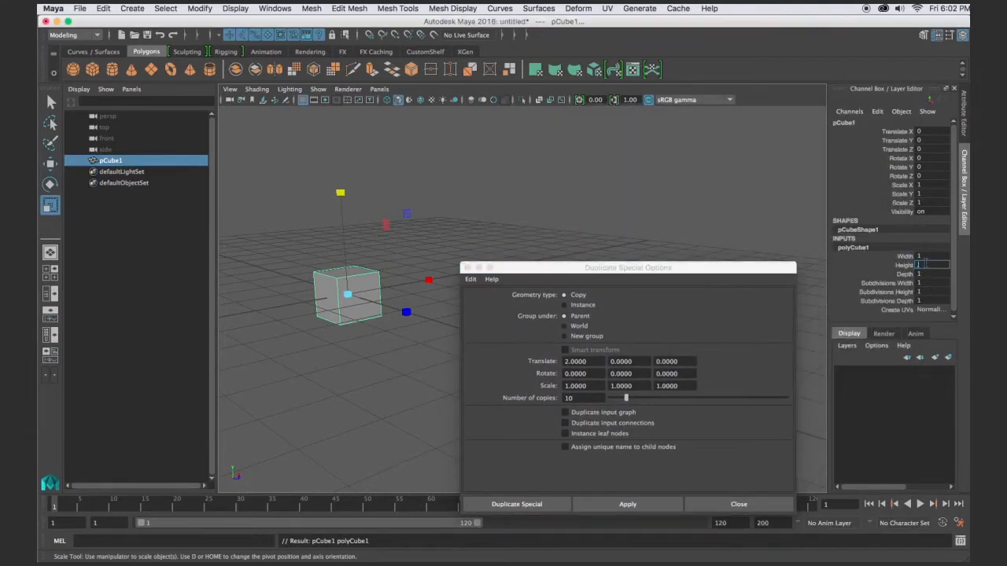
{"action": "type", "text": ".5"}
{"action": "double_click", "coordinate": [931, 257]}
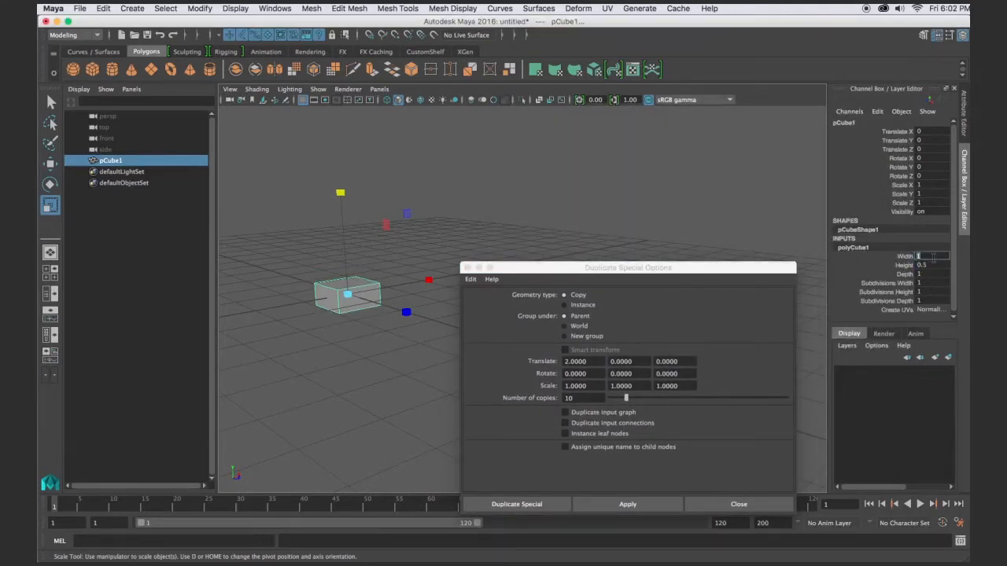
{"action": "type", "text": "2"}
{"action": "key", "text": "Tab"}
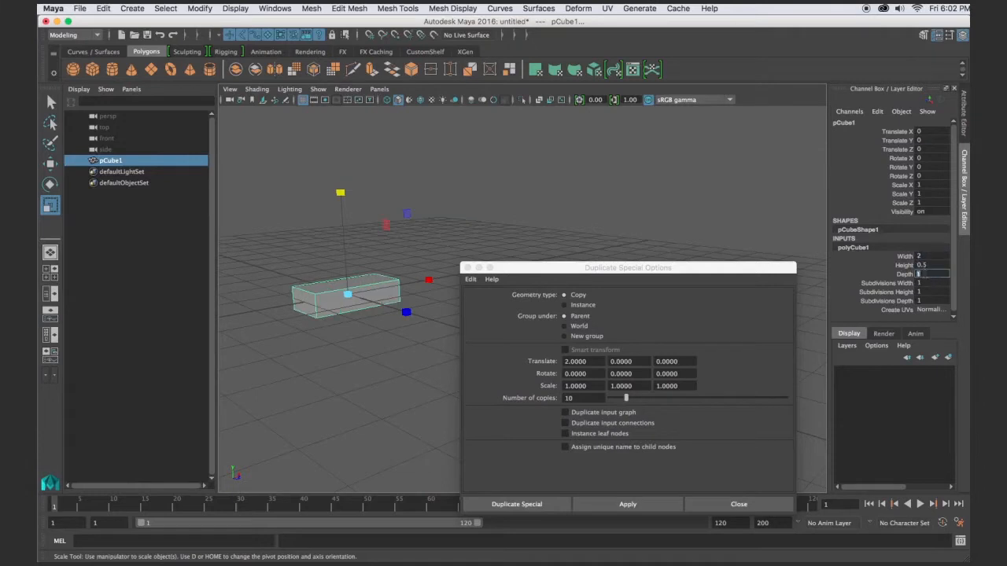
{"action": "type", "text": "3"}
{"action": "key", "text": "Return"}
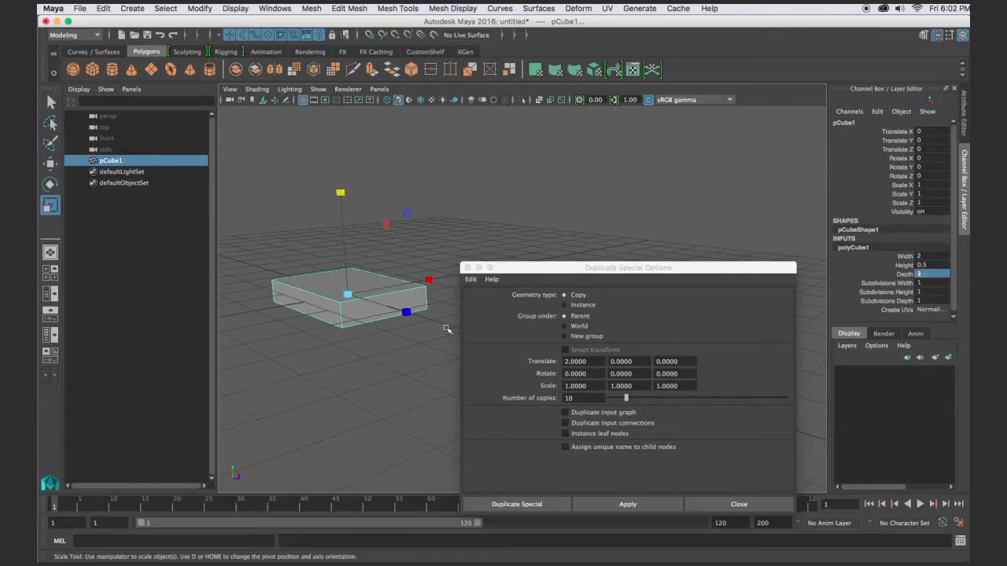
- Snap the flat box's pivot to the bottom edge of its negative X side
{"action": "left_click_drag", "start_coordinate": [496, 268], "coordinate": [682, 182]}
{"action": "left_click_drag", "start_coordinate": [428, 337], "coordinate": [498, 321], "text": "alt"}
{"action": "key", "text": "d"}
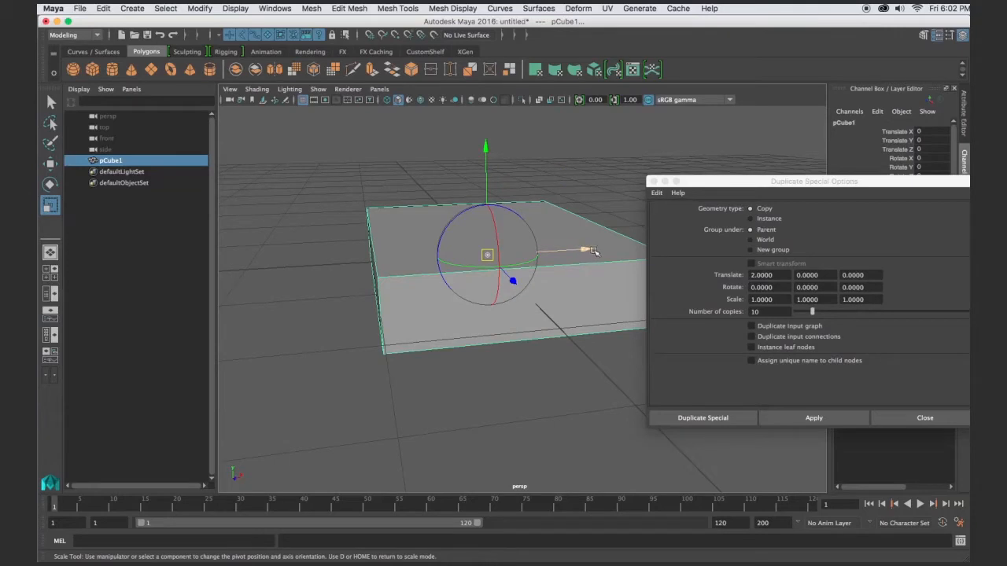
{"action": "left_click_drag", "start_coordinate": [593, 251], "coordinate": [374, 263]}
{"action": "left_click_drag", "start_coordinate": [366, 164], "coordinate": [408, 283]}
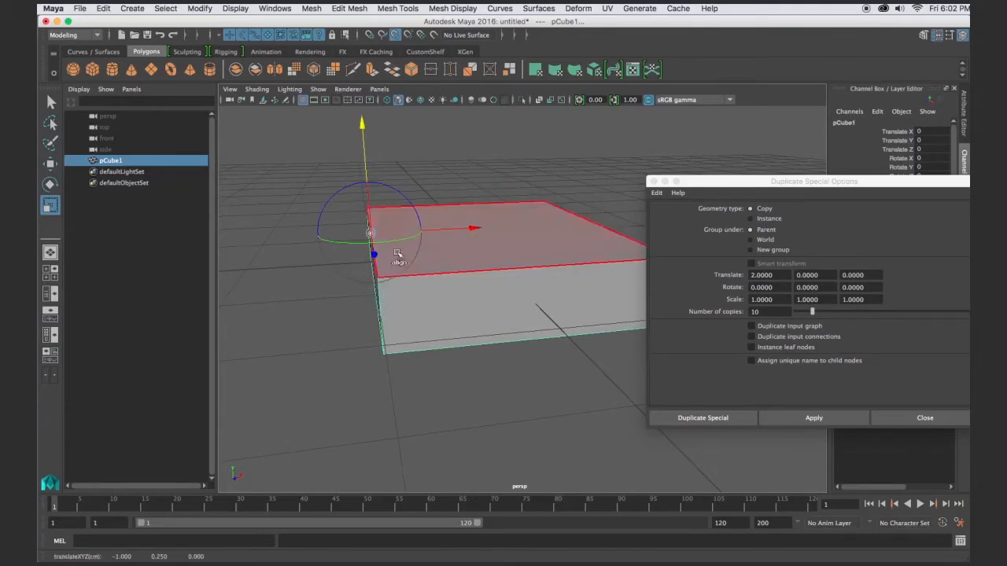
{"action": "left_click_drag", "start_coordinate": [363, 138], "coordinate": [383, 327]}
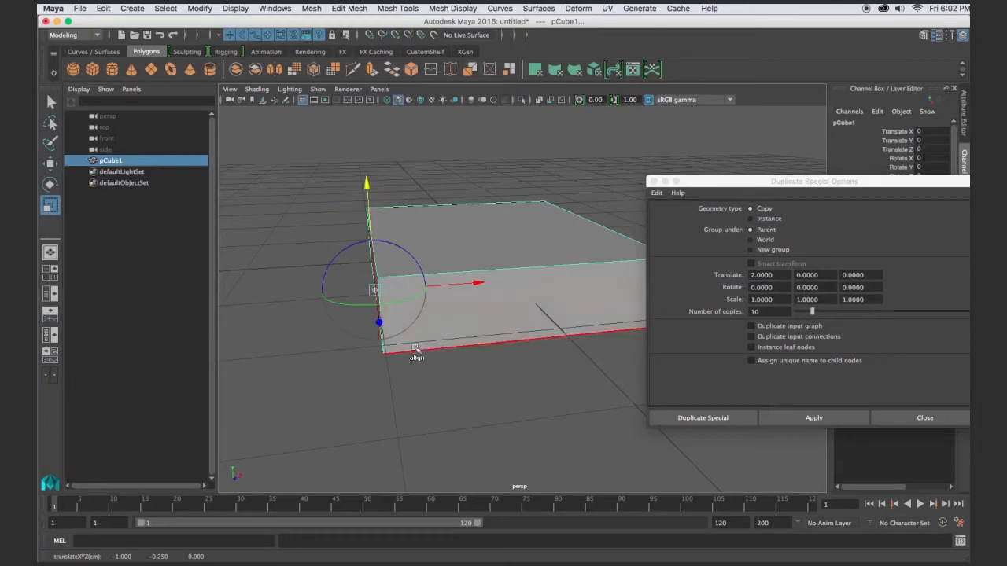
{"action": "left_click", "coordinate": [444, 395]}
- Raise the box with grid snapping to Translate Y 0.25 so its base rests on the grid
{"action": "left_click_drag", "start_coordinate": [418, 394], "coordinate": [438, 386], "text": "alt"}
{"action": "left_click", "coordinate": [435, 255]}
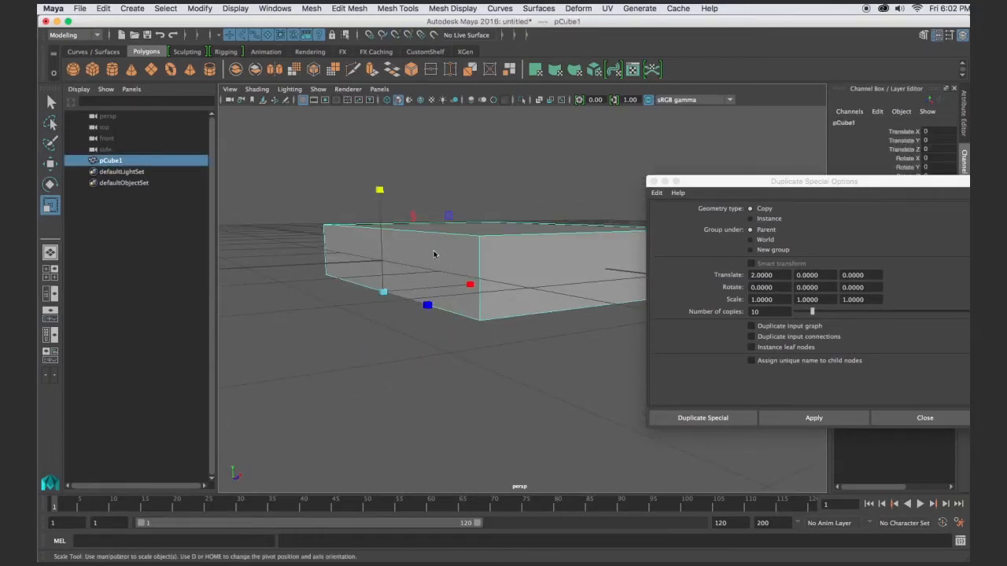
{"action": "key", "text": "w"}
{"action": "key", "text": "x"}
{"action": "left_click_drag", "start_coordinate": [382, 184], "coordinate": [443, 304]}
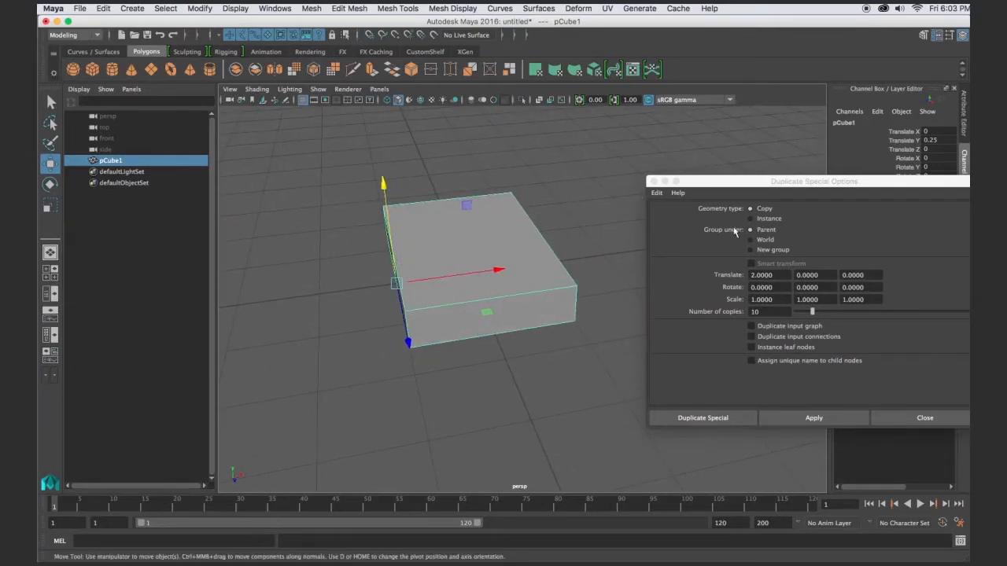
- Reset the Duplicate Special options and make 10 copies of the box, translated 1 in X and 0.5 in Y each
{"action": "left_click", "coordinate": [657, 193]}
{"action": "left_click", "coordinate": [681, 217]}
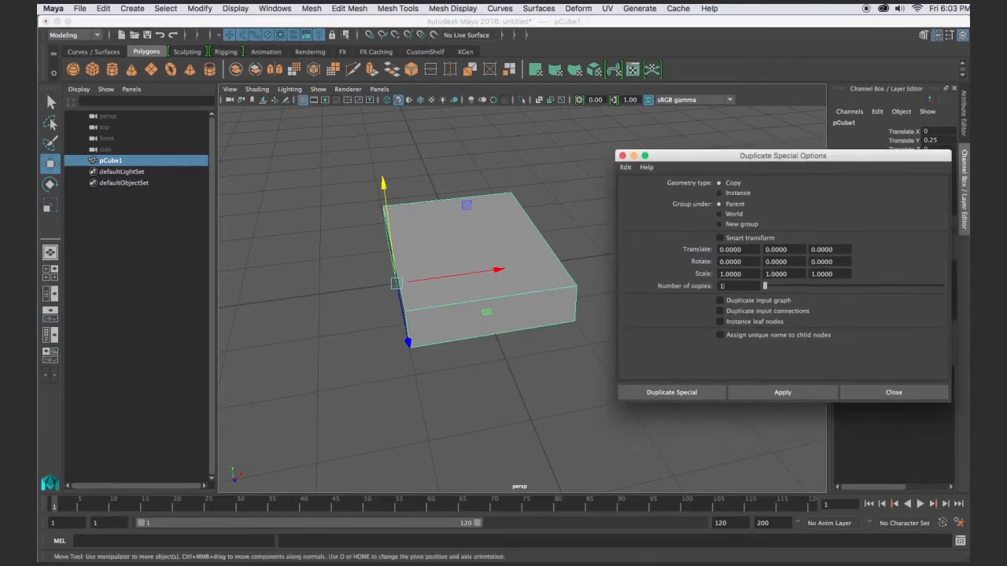
{"action": "left_click_drag", "start_coordinate": [793, 249], "coordinate": [764, 250]}
{"action": "key", "text": "shift+Tab"}
{"action": "type", "text": "1"}
{"action": "key", "text": "Tab"}
{"action": "type", "text": ".5"}
{"action": "left_click_drag", "start_coordinate": [735, 285], "coordinate": [660, 263]}
{"action": "type", "text": "10"}
{"action": "left_click", "coordinate": [777, 390]}
- Undo the ten copies that form the straight staircase
{"action": "scroll", "coordinate": [495, 275], "scroll_direction": "down", "scroll_amount": 3}
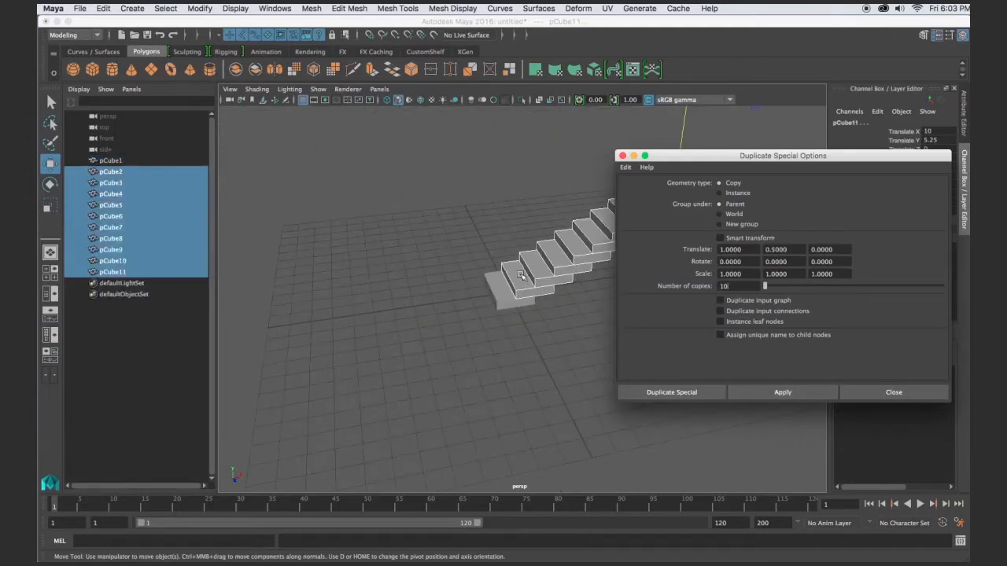
{"action": "scroll", "coordinate": [519, 275], "scroll_direction": "down", "scroll_amount": 2}
{"action": "left_click_drag", "start_coordinate": [693, 150], "coordinate": [742, 162]}
{"action": "left_click_drag", "start_coordinate": [550, 319], "coordinate": [569, 287], "text": "alt"}
{"action": "scroll", "coordinate": [587, 321], "scroll_direction": "up", "scroll_amount": 4}
{"action": "key", "text": "ctrl+z"}
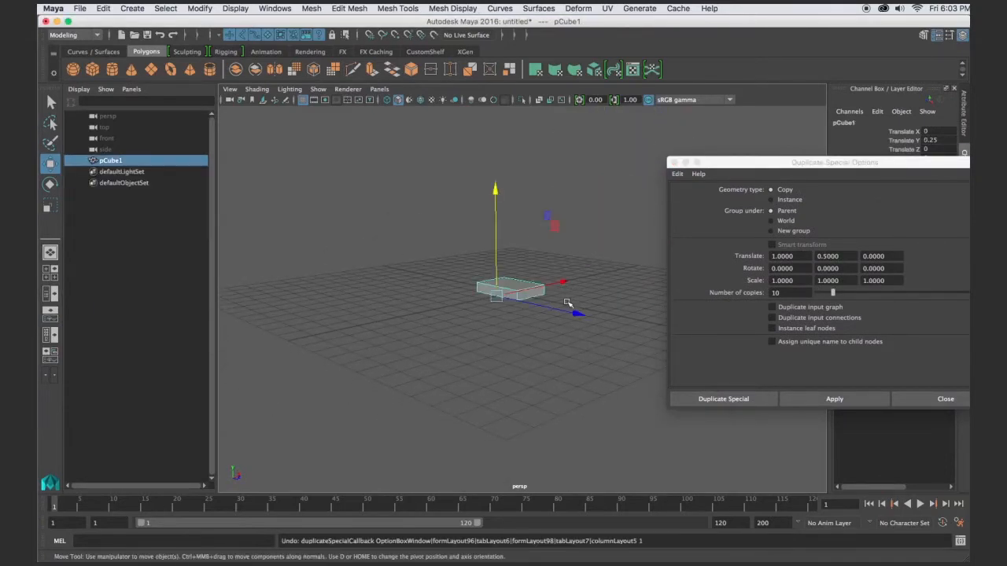
- Move the box's pivot with grid snapping along negative Z, well away from the box
{"action": "left_click_drag", "start_coordinate": [508, 349], "coordinate": [607, 398], "text": "alt"}
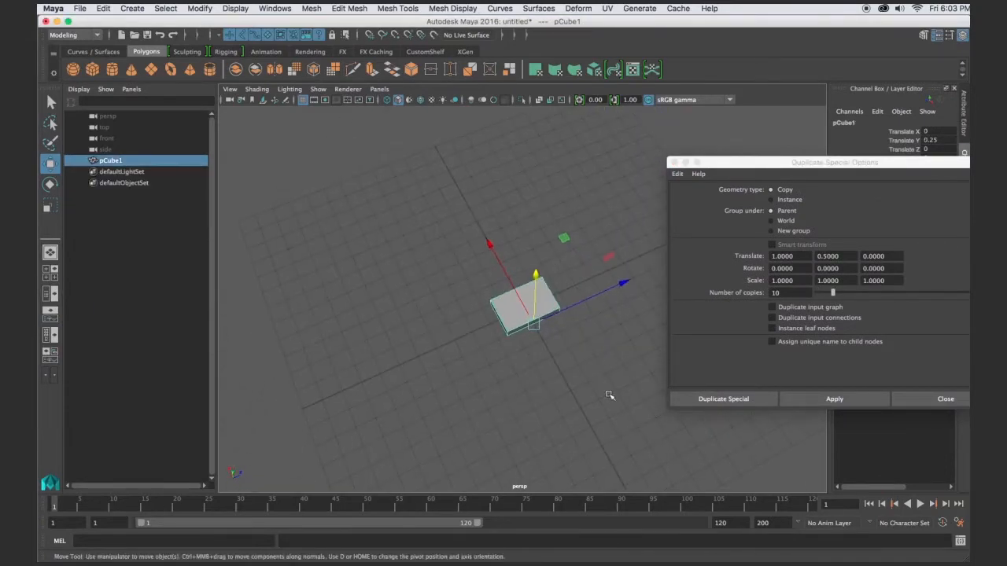
{"action": "scroll", "coordinate": [592, 364], "scroll_direction": "up", "scroll_amount": 3}
{"action": "key", "text": "d"}
{"action": "key", "text": "x"}
{"action": "left_click_drag", "start_coordinate": [500, 267], "coordinate": [525, 316]}
{"action": "left_click_drag", "start_coordinate": [620, 277], "coordinate": [323, 413]}
{"action": "scroll", "coordinate": [472, 373], "scroll_direction": "down", "scroll_amount": 5}
{"action": "left_click_drag", "start_coordinate": [517, 373], "coordinate": [495, 354], "text": "alt"}
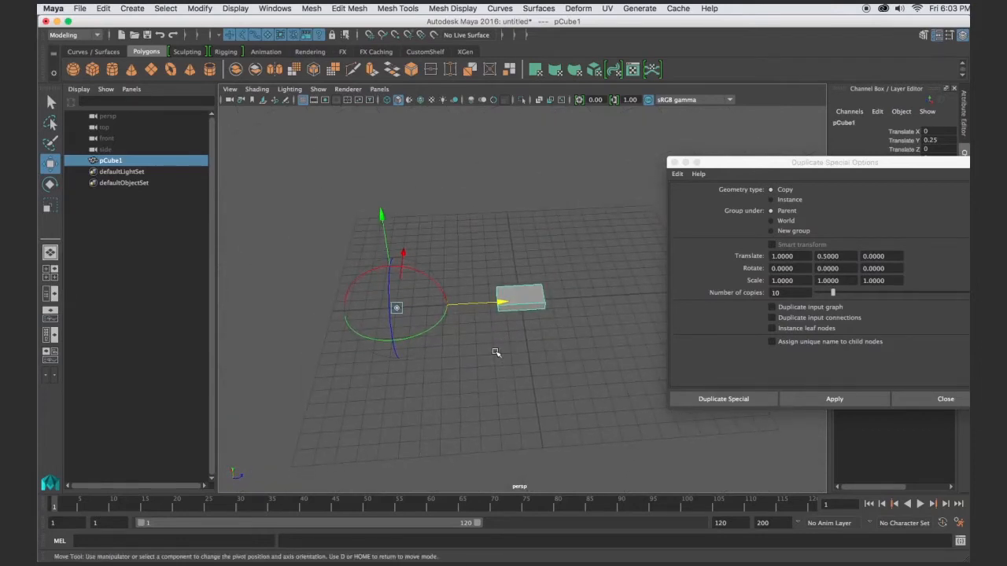
- Build a spiral staircase from 50 copies of the box, with X translation 0, Y translation 0.5 and Y rotation 10
{"action": "left_click_drag", "start_coordinate": [738, 161], "coordinate": [664, 167]}
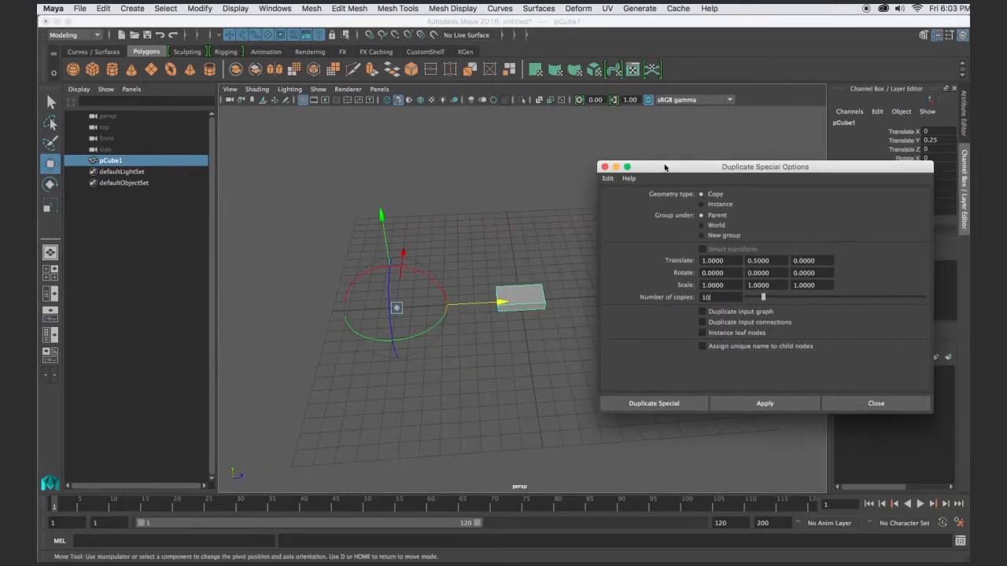
{"action": "left_click_drag", "start_coordinate": [771, 261], "coordinate": [743, 261]}
{"action": "double_click", "coordinate": [730, 260]}
{"action": "type", "text": "0"}
{"action": "double_click", "coordinate": [775, 275]}
{"action": "type", "text": "10"}
{"action": "left_click_drag", "start_coordinate": [724, 297], "coordinate": [647, 284]}
{"action": "type", "text": "50"}
{"action": "left_click", "coordinate": [765, 403]}
{"action": "left_click_drag", "start_coordinate": [570, 354], "coordinate": [446, 324], "text": "alt"}
{"action": "left_click_drag", "start_coordinate": [508, 294], "coordinate": [553, 321], "text": "alt"}
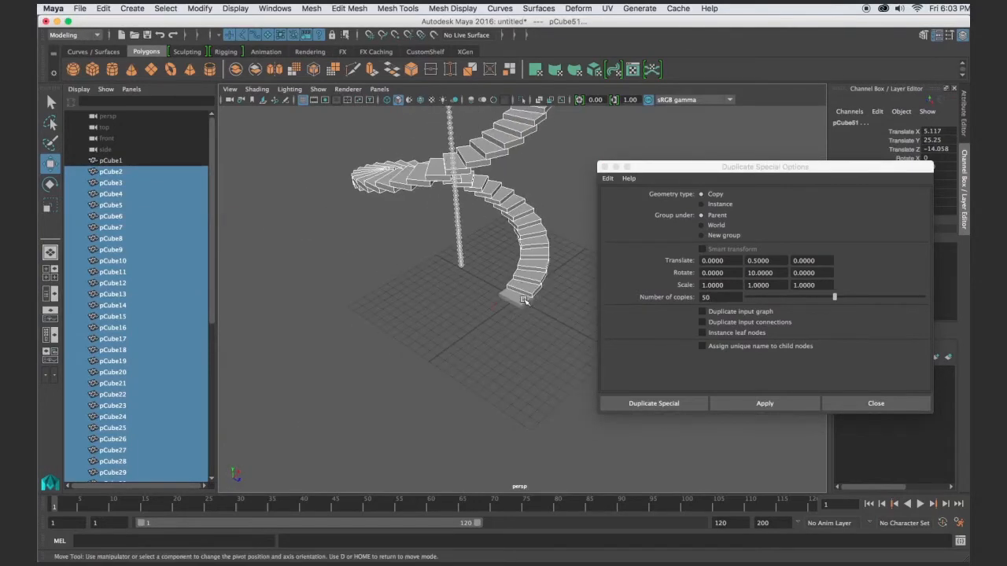
{"action": "left_click", "coordinate": [530, 304]}
{"action": "scroll", "coordinate": [529, 305], "scroll_direction": "up", "scroll_amount": 5}
{"action": "scroll", "coordinate": [530, 304], "scroll_direction": "up", "scroll_amount": 3}
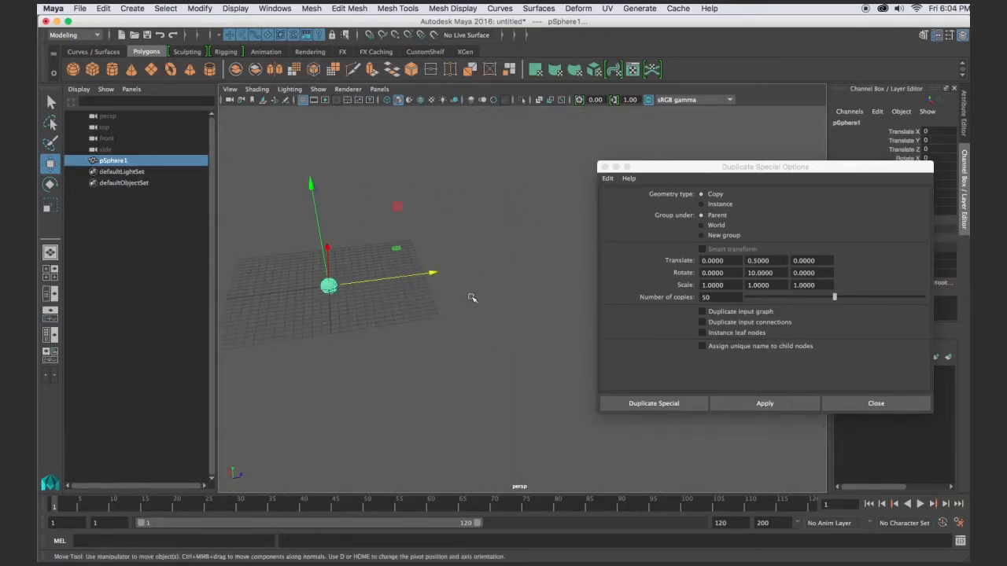
- Duplicate the sphere, move the copy about 9.82 units along Z, and leave only the copy selected
{"action": "middle_click_drag", "start_coordinate": [472, 298], "coordinate": [514, 314], "text": "alt"}
{"action": "scroll", "coordinate": [519, 316], "scroll_direction": "up", "scroll_amount": 3}
{"action": "key", "text": "super+d"}
{"action": "left_click_drag", "start_coordinate": [477, 293], "coordinate": [585, 287]}
{"action": "left_click", "coordinate": [382, 306], "text": "shift"}
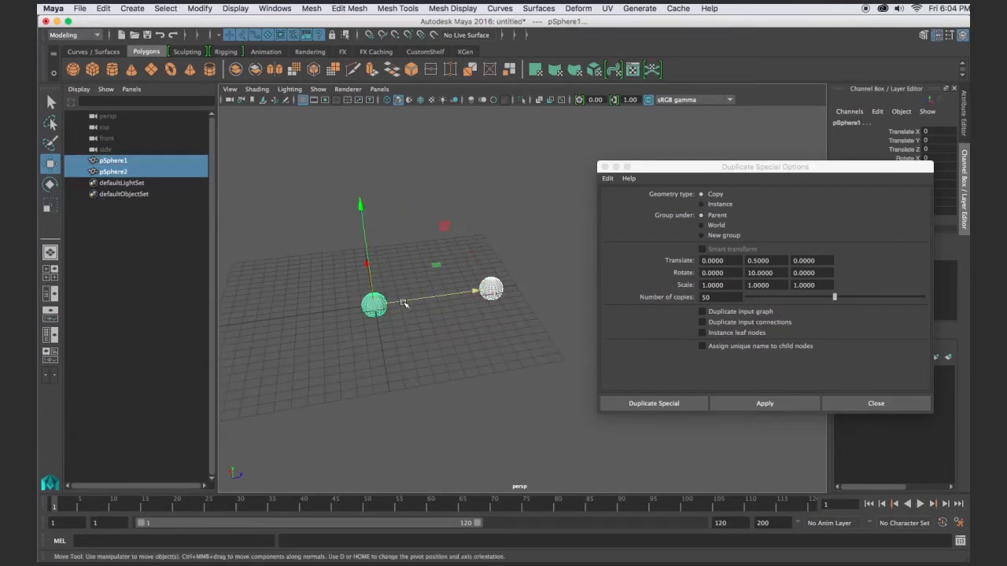
{"action": "left_click", "coordinate": [472, 333]}
{"action": "left_click", "coordinate": [491, 291]}
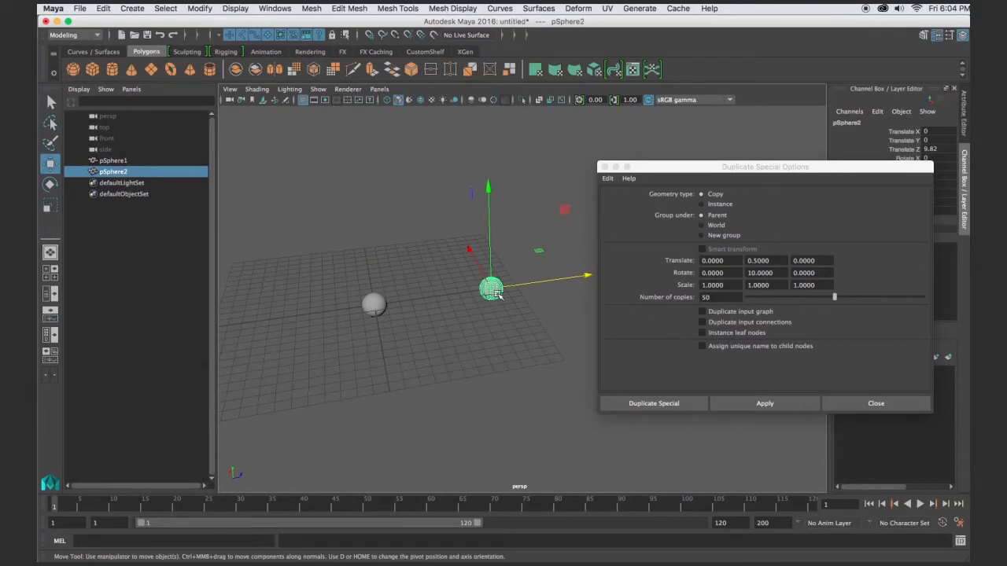
- Set the copied sphere's Z translation to 6 and the original sphere's Z translation to -6
{"action": "left_click_drag", "start_coordinate": [888, 162], "coordinate": [878, 222]}
{"action": "left_click", "coordinate": [944, 150]}
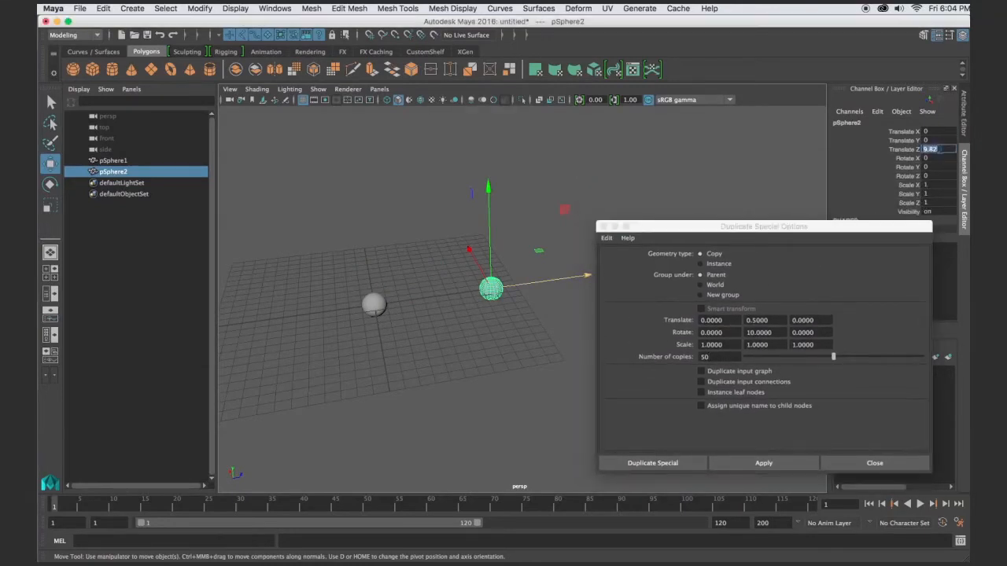
{"action": "key", "text": "Return"}
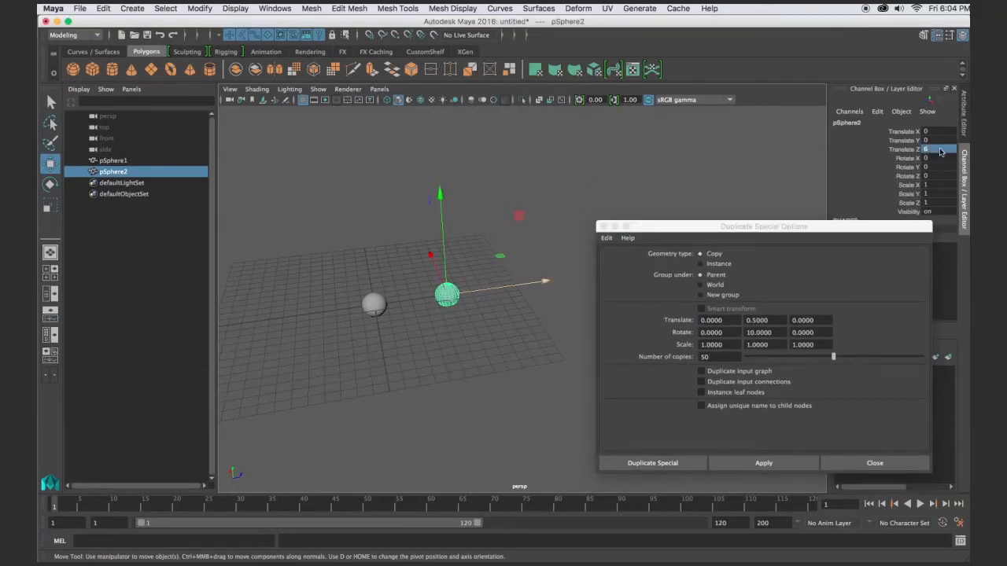
{"action": "left_click", "coordinate": [376, 307]}
{"action": "left_click", "coordinate": [941, 149]}
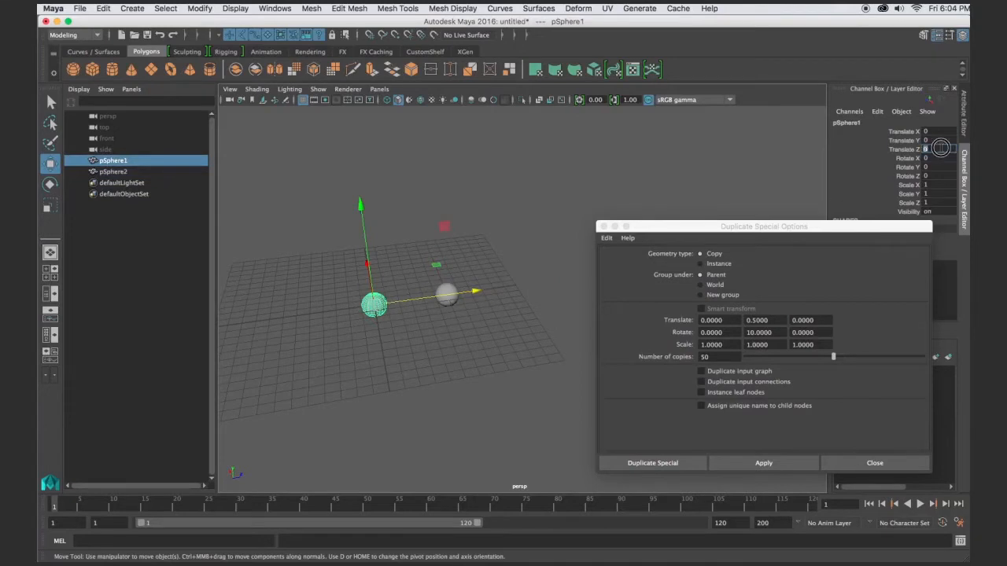
{"action": "key", "text": "Return"}
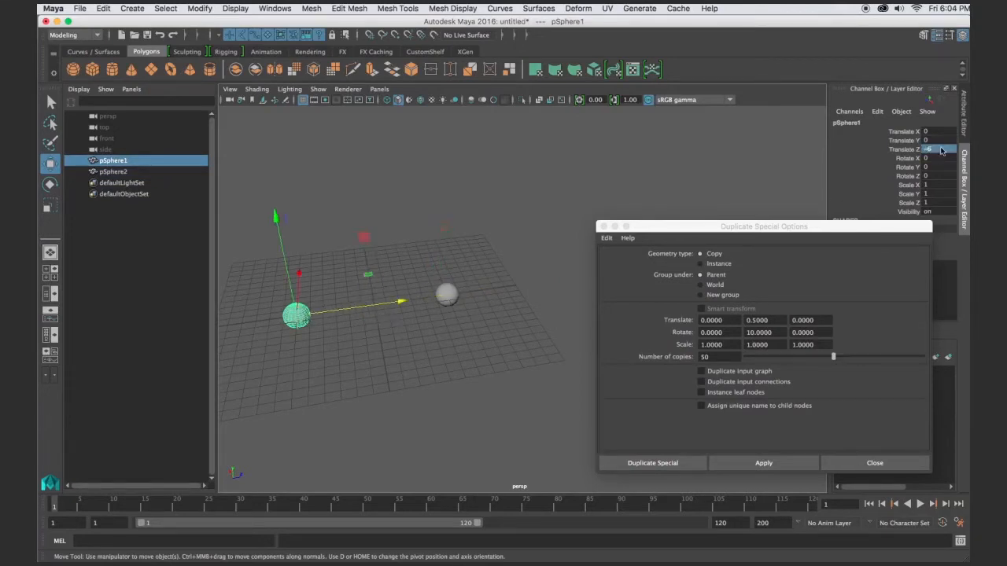
- Create a polygon cylinder at the origin and set its X rotation to 90
{"action": "left_click", "coordinate": [113, 71]}
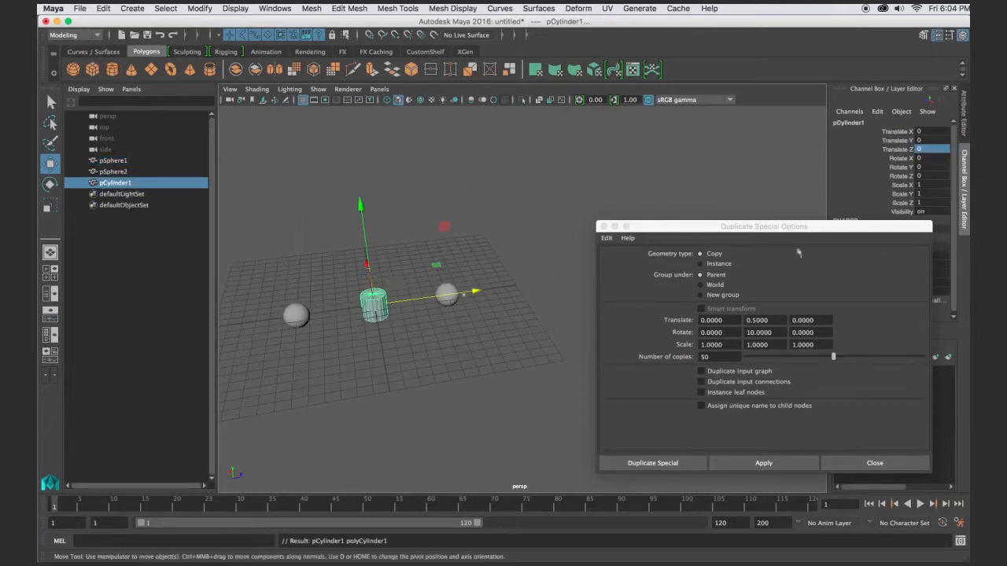
{"action": "key", "text": "e"}
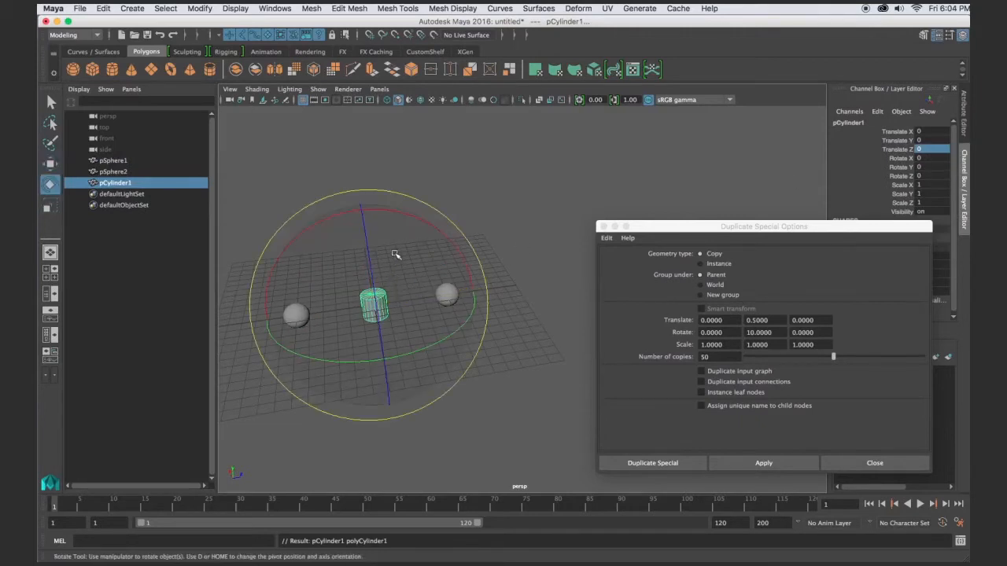
{"action": "left_click_drag", "start_coordinate": [406, 214], "coordinate": [465, 259]}
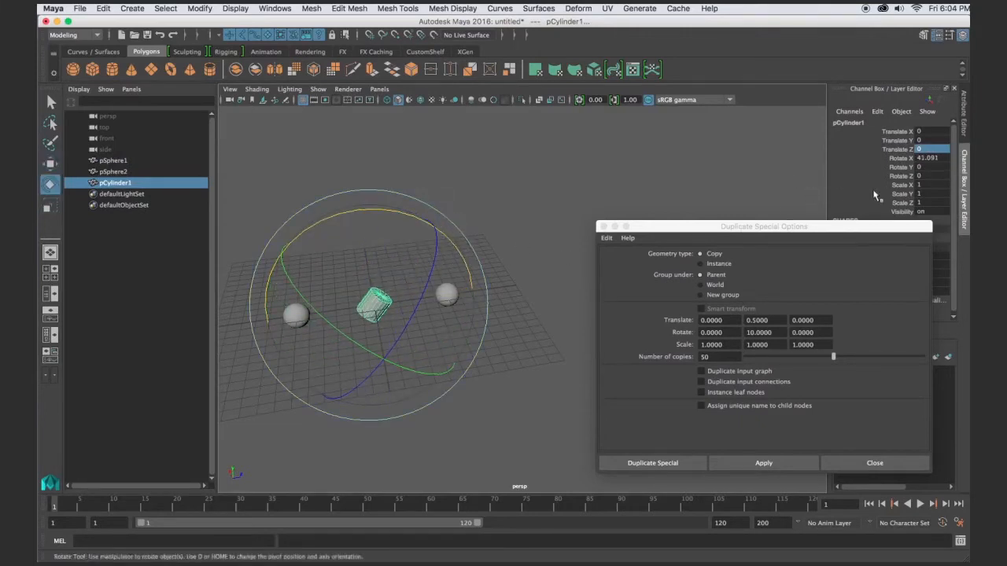
{"action": "double_click", "coordinate": [928, 158]}
{"action": "type", "text": "90"}
{"action": "key", "text": "Return"}
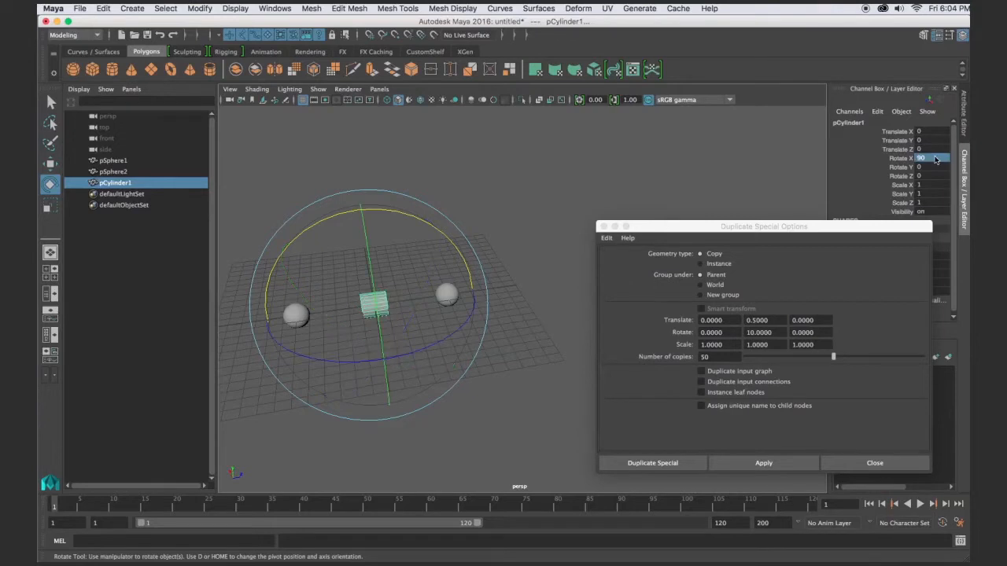
- Scale the cylinder into a thin rod joining both spheres, about 5.33 in Y and 0.41 in X and Z, and deselect it
{"action": "key", "text": "r"}
{"action": "left_click_drag", "start_coordinate": [474, 292], "coordinate": [964, 254]}
{"action": "left_click_drag", "start_coordinate": [375, 306], "coordinate": [309, 340]}
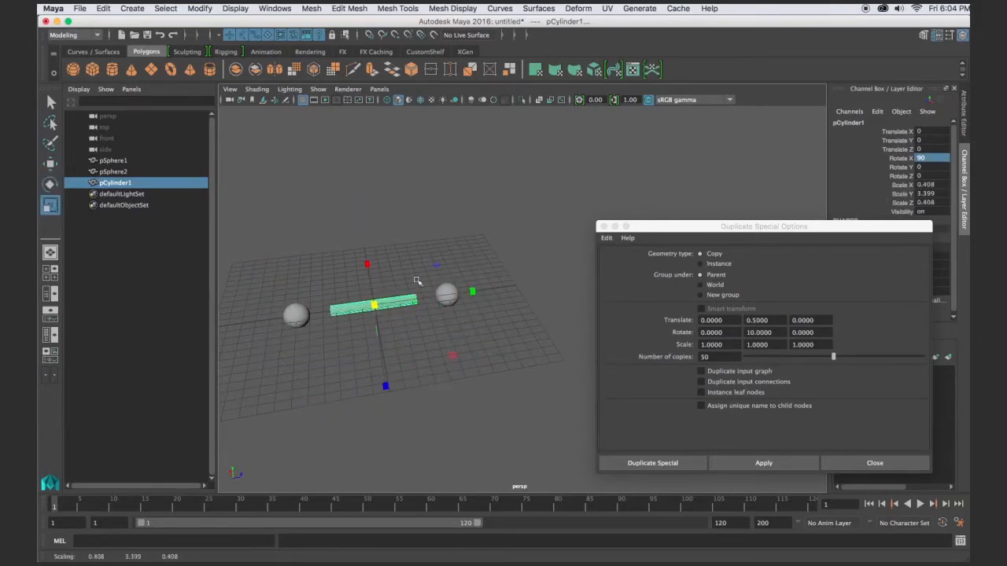
{"action": "left_click", "coordinate": [482, 245]}
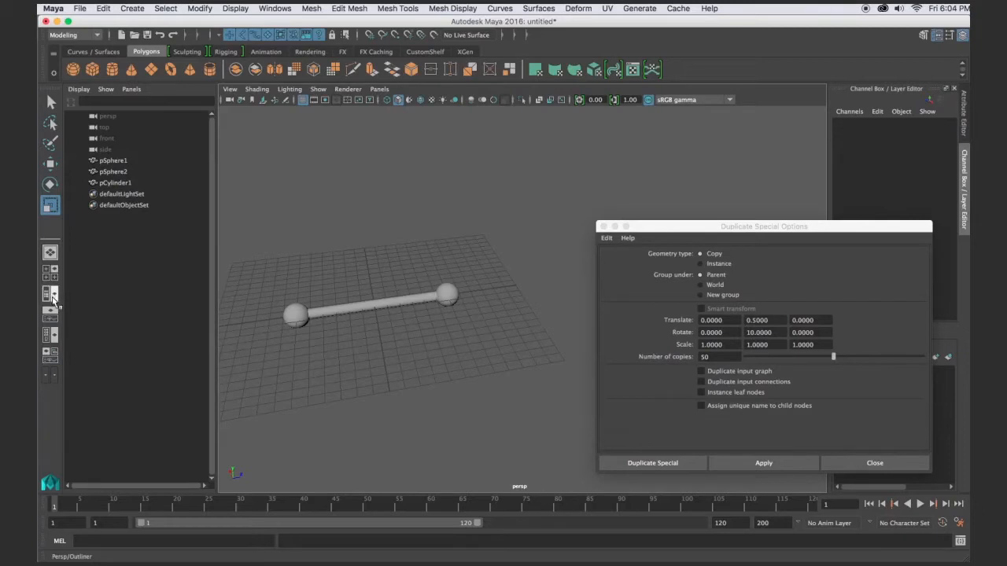
- Select both spheres and the cylinder and combine them into one group
{"action": "left_click", "coordinate": [116, 172]}
{"action": "left_click", "coordinate": [118, 182]}
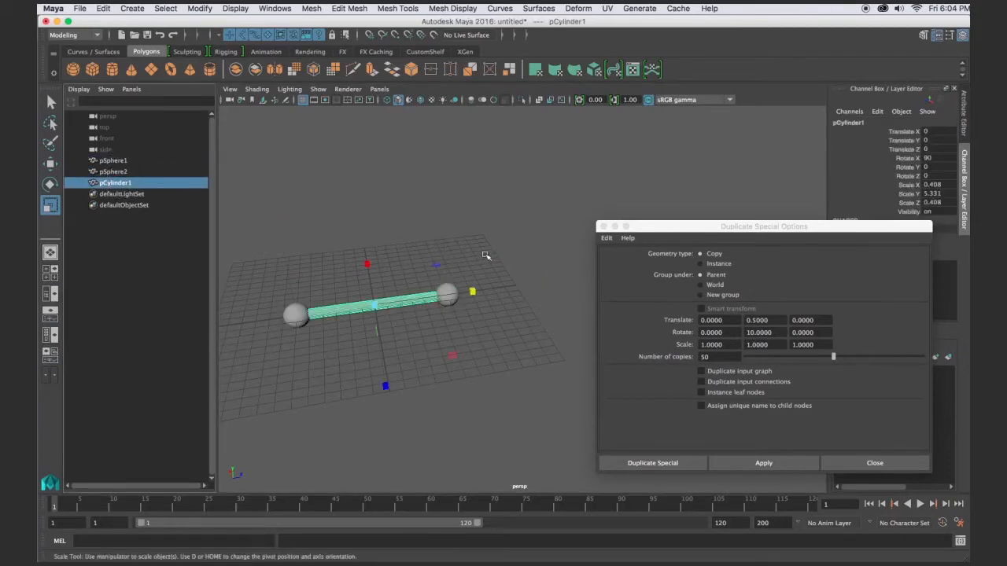
{"action": "left_click_drag", "start_coordinate": [486, 255], "coordinate": [251, 365]}
{"action": "key", "text": "ctrl+g"}
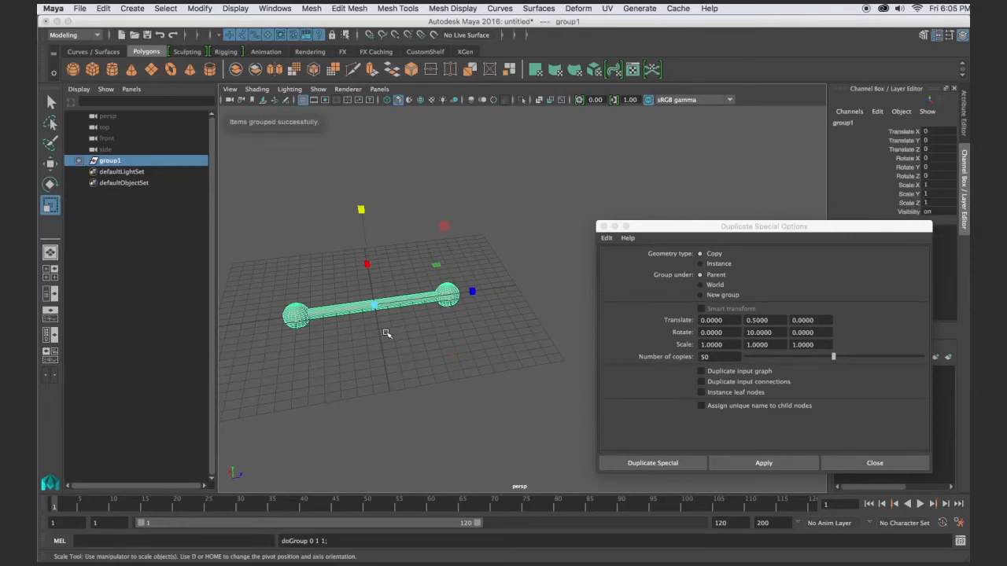
- Rotate the dumbbell group around the Y axis to about 19.6 degrees
{"action": "scroll", "coordinate": [384, 335], "scroll_direction": "up", "scroll_amount": 5}
{"action": "middle_click_drag", "start_coordinate": [347, 333], "coordinate": [449, 331], "text": "alt"}
{"action": "scroll", "coordinate": [448, 332], "scroll_direction": "up", "scroll_amount": 5}
{"action": "left_click_drag", "start_coordinate": [376, 346], "coordinate": [452, 363], "text": "alt"}
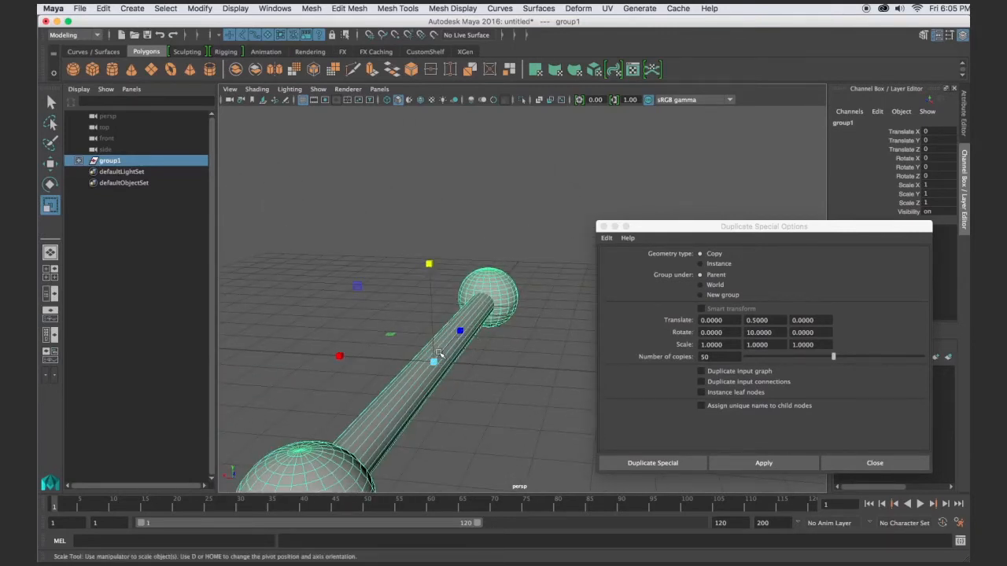
{"action": "scroll", "coordinate": [497, 389], "scroll_direction": "down", "scroll_amount": 5}
{"action": "left_click_drag", "start_coordinate": [497, 389], "coordinate": [435, 402], "text": "alt"}
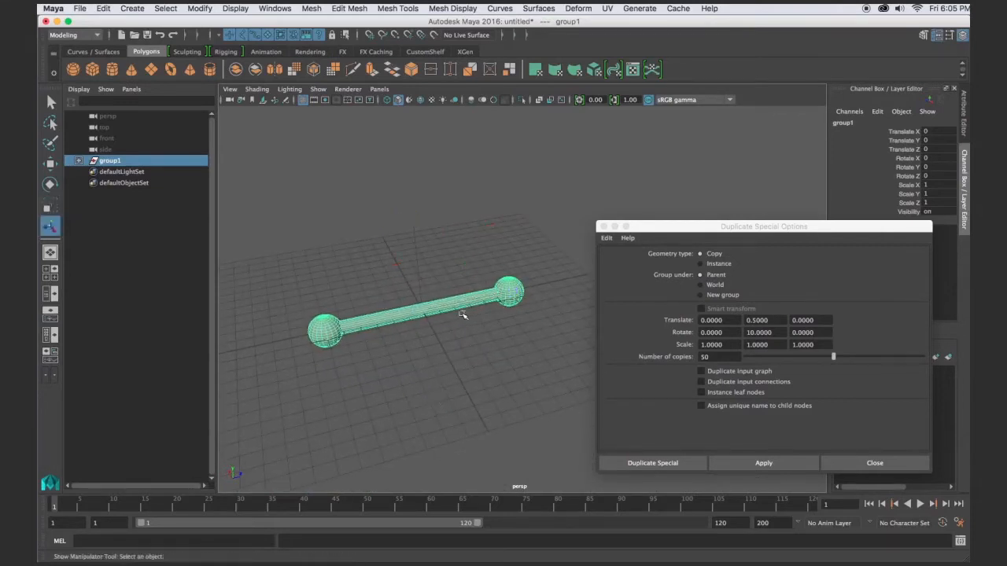
{"action": "key", "text": "e"}
{"action": "left_click_drag", "start_coordinate": [407, 372], "coordinate": [480, 360]}
- Reset the Duplicate Special settings and set the Y translation to 2
{"action": "left_click_drag", "start_coordinate": [677, 231], "coordinate": [657, 151]}
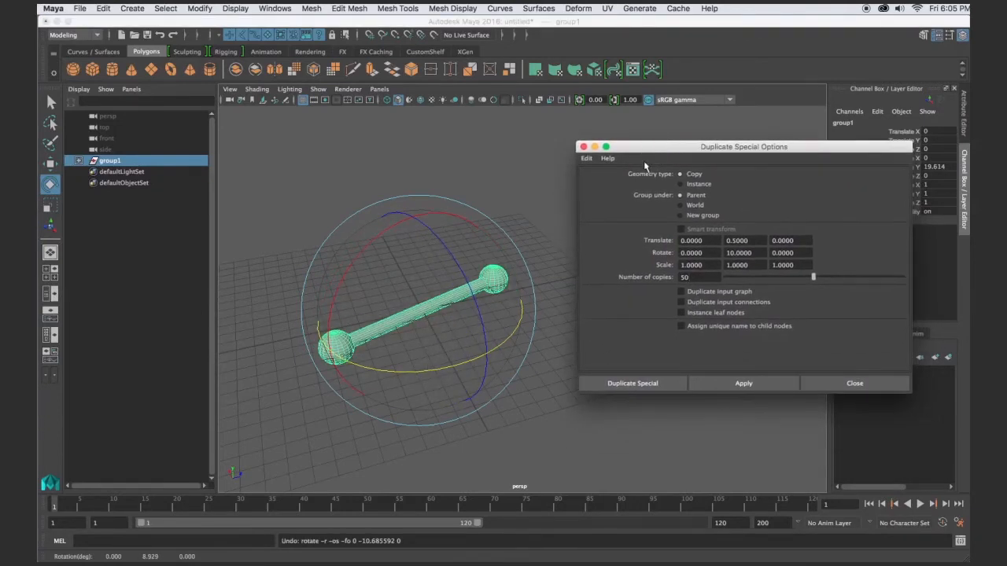
{"action": "left_click", "coordinate": [587, 158]}
{"action": "left_click", "coordinate": [603, 189]}
{"action": "left_click", "coordinate": [692, 239]}
{"action": "key", "text": "Tab"}
{"action": "type", "text": "2"}
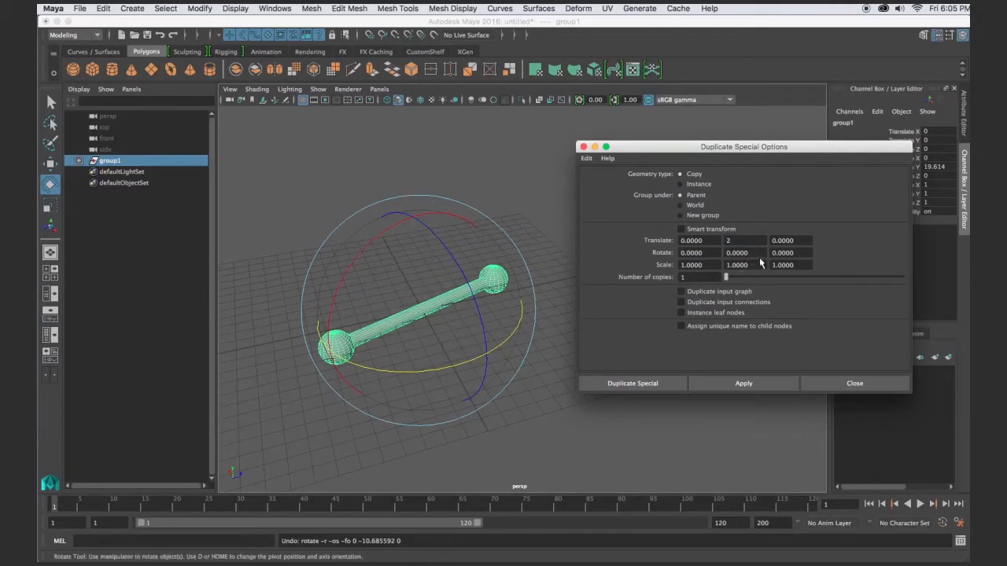
- Create 50 copies of the dumbbell group with a Y rotation of 10 per copy and view the resulting helix
{"action": "left_click", "coordinate": [739, 253]}
{"action": "type", "text": "10"}
{"action": "left_click_drag", "start_coordinate": [701, 278], "coordinate": [651, 271]}
{"action": "type", "text": "50"}
{"action": "left_click", "coordinate": [739, 384]}
{"action": "scroll", "coordinate": [549, 368], "scroll_direction": "down", "scroll_amount": 15}
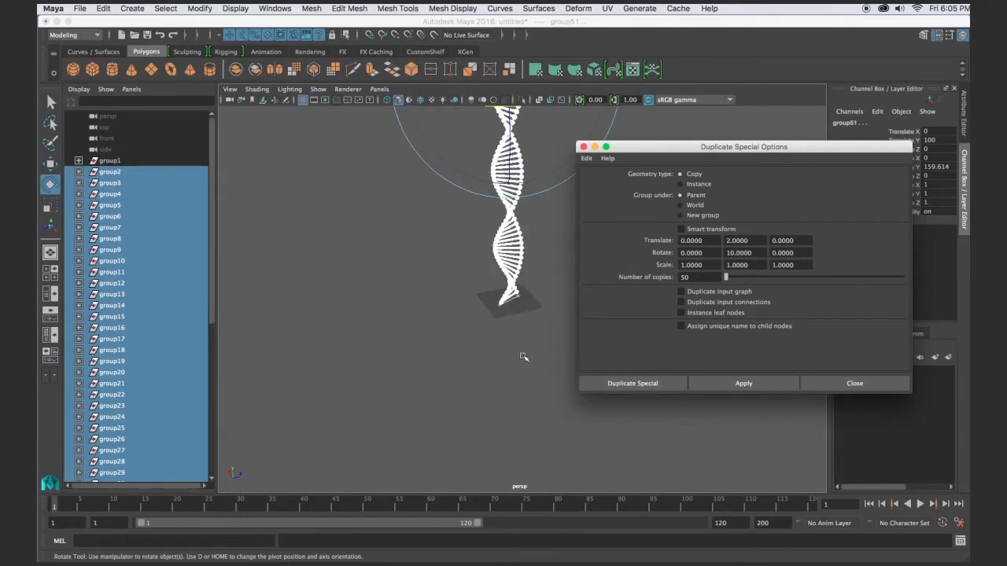
{"action": "middle_click_drag", "start_coordinate": [516, 326], "coordinate": [472, 385], "text": "alt"}
{"action": "left_click_drag", "start_coordinate": [472, 385], "coordinate": [492, 364], "text": "alt"}
{"action": "right_click_drag", "start_coordinate": [477, 349], "coordinate": [719, 374], "text": "alt"}
{"action": "left_click_drag", "start_coordinate": [518, 419], "coordinate": [483, 427], "text": "alt"}
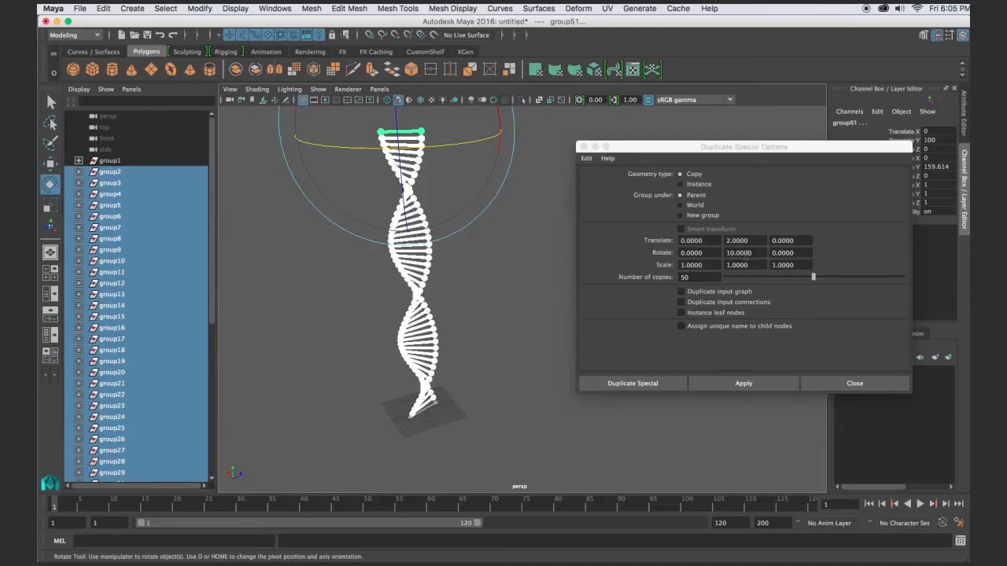
- Undo the 50 helix copies so only the original dumbbell group is left
{"action": "key", "text": "z"}
{"action": "key", "text": "z"}
{"action": "key", "text": "z"}
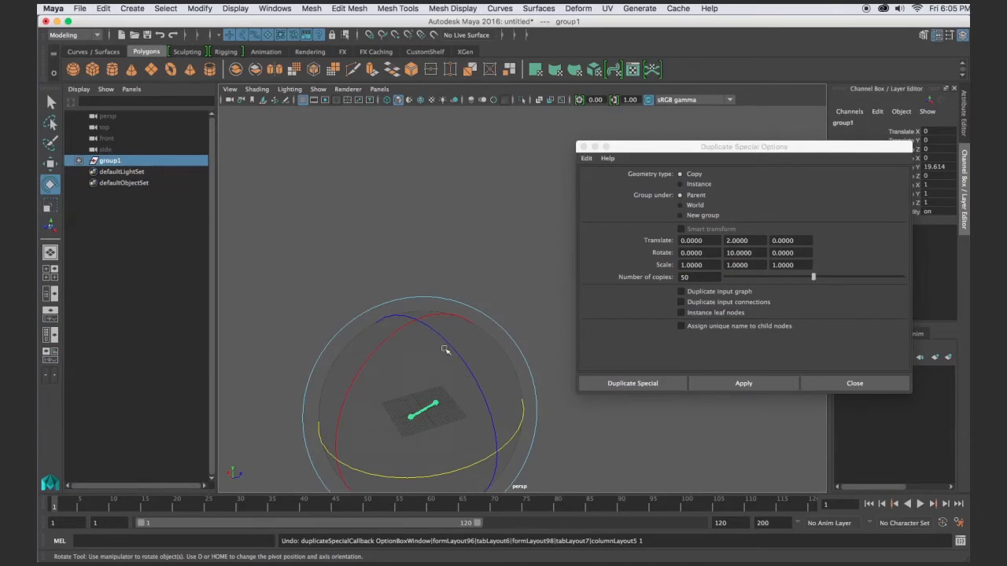
- Try 50 copies of the dumbbell group with a Y rotation of 30, look at the tighter twist, and undo them
{"action": "left_click", "coordinate": [757, 252]}
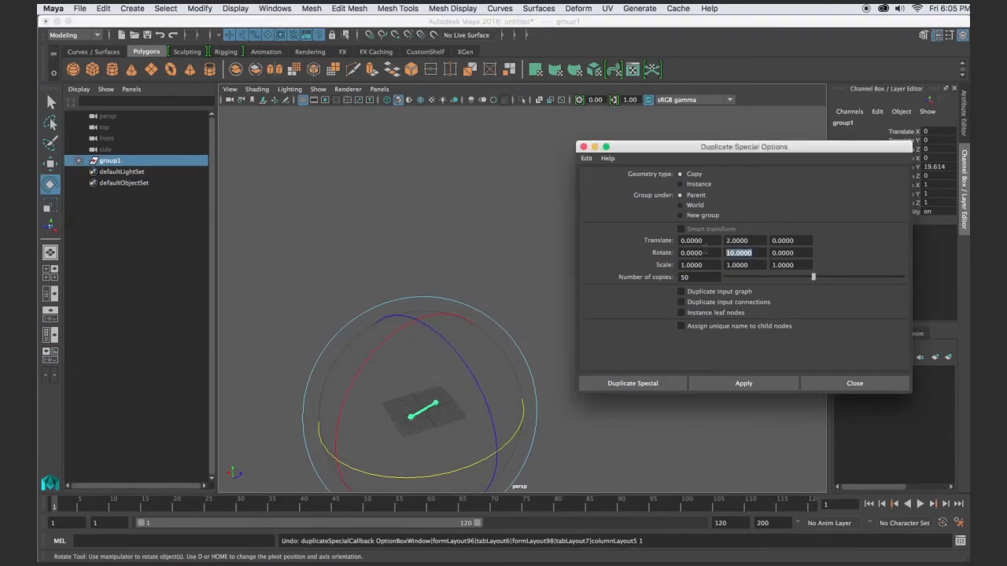
{"action": "type", "text": "30"}
{"action": "left_click", "coordinate": [744, 383]}
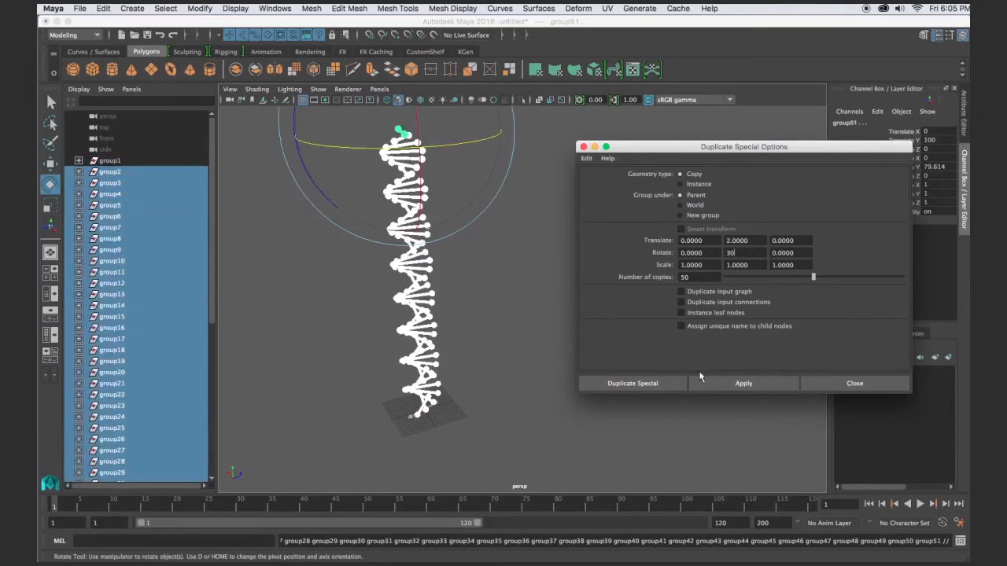
{"action": "left_click", "coordinate": [523, 346]}
{"action": "scroll", "coordinate": [521, 352], "scroll_direction": "down", "scroll_amount": 3}
{"action": "scroll", "coordinate": [521, 354], "scroll_direction": "up", "scroll_amount": 3}
{"action": "left_click_drag", "start_coordinate": [480, 362], "coordinate": [449, 351], "text": "alt"}
{"action": "key", "text": "super+z"}
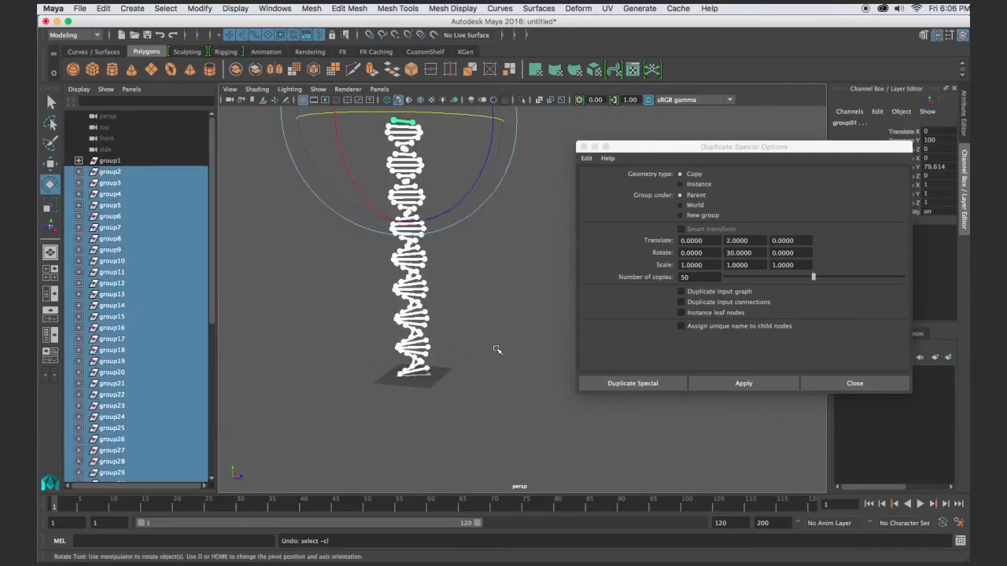
{"action": "key", "text": "super+z"}
- Try 50 copies of the dumbbell group with a Y rotation of 0.5, view the result, and undo them
{"action": "double_click", "coordinate": [761, 252]}
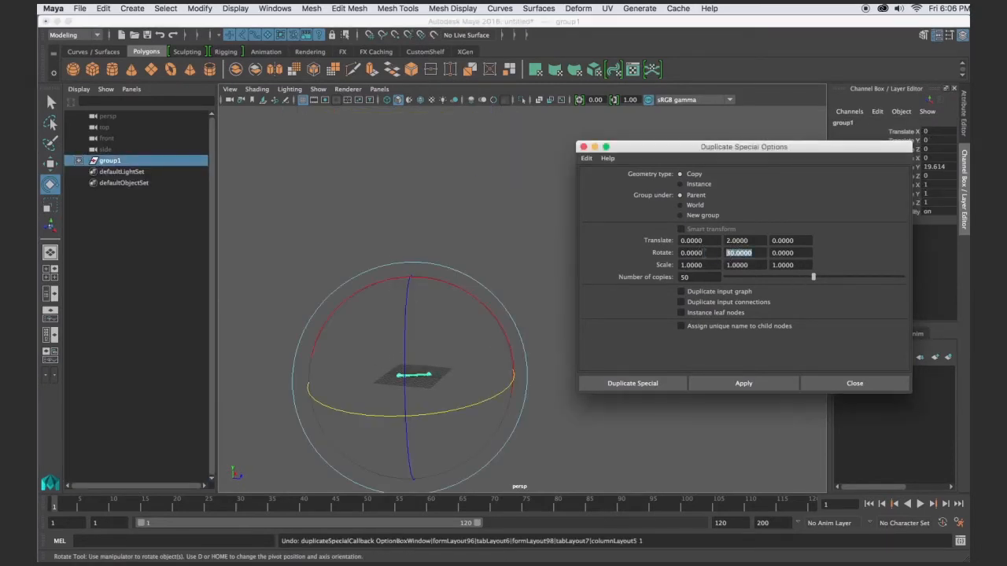
{"action": "type", "text": ".5"}
{"action": "left_click", "coordinate": [744, 383]}
{"action": "left_click", "coordinate": [549, 321]}
{"action": "left_click_drag", "start_coordinate": [539, 321], "coordinate": [598, 331], "text": "alt"}
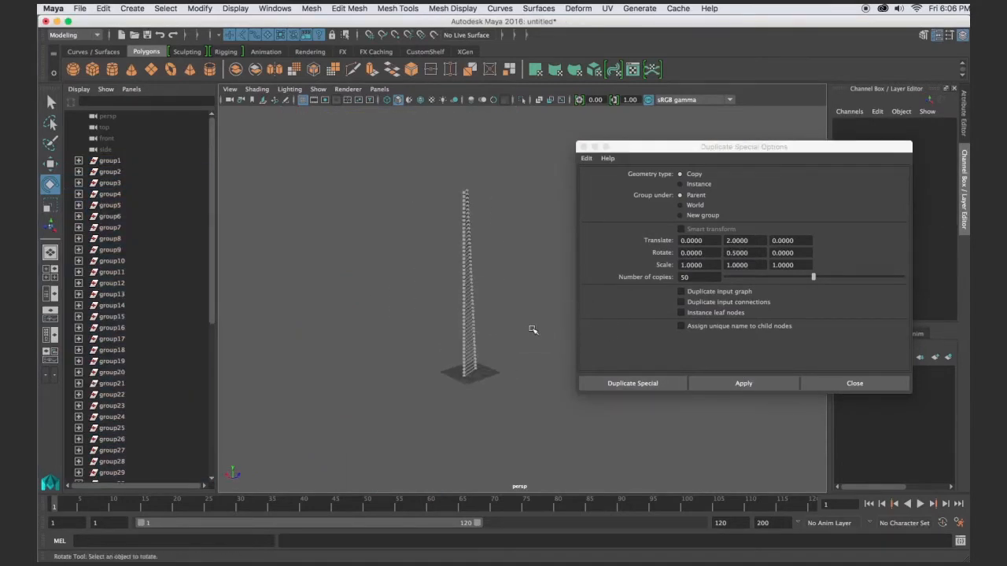
{"action": "key", "text": "z"}
{"action": "key", "text": "z"}
- Clear the selection, pick the dumbbell's rod, and extend the selection up to its parent group
{"action": "middle_click_drag", "start_coordinate": [483, 375], "coordinate": [444, 339], "text": "alt"}
{"action": "key", "text": "f"}
{"action": "scroll", "coordinate": [469, 337], "scroll_direction": "down", "scroll_amount": 5}
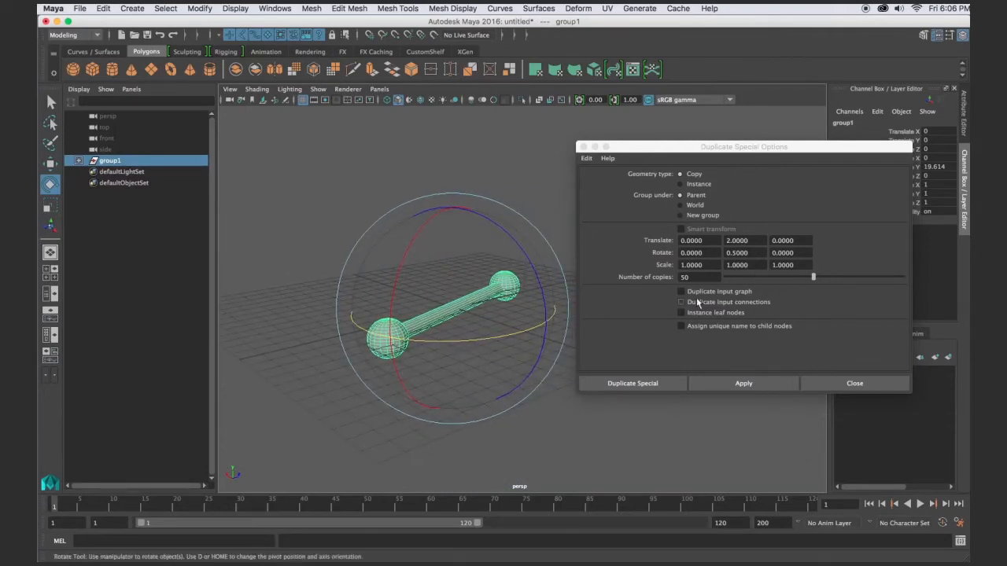
{"action": "left_click_drag", "start_coordinate": [702, 147], "coordinate": [737, 118]}
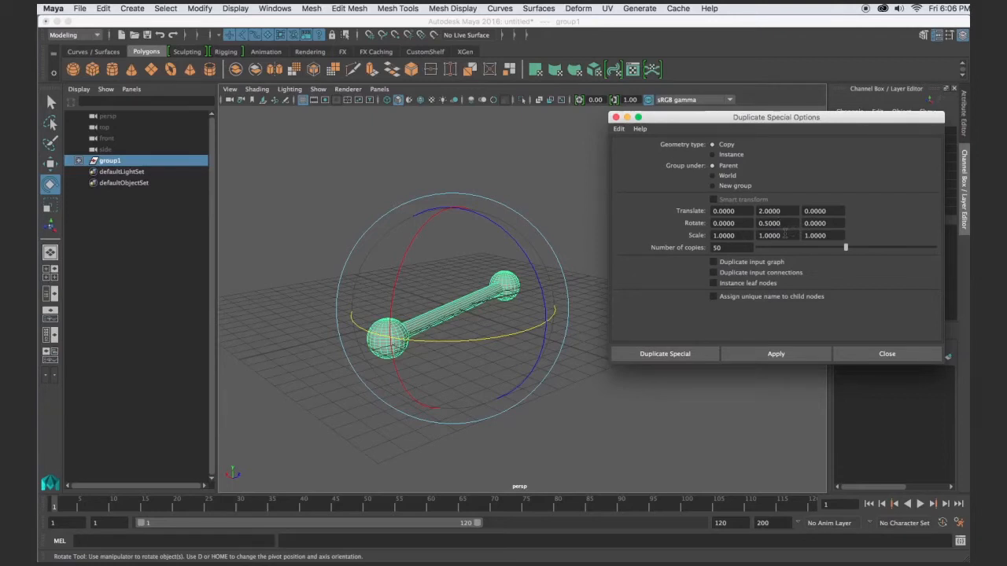
{"action": "left_click", "coordinate": [566, 397]}
{"action": "left_click", "coordinate": [461, 314]}
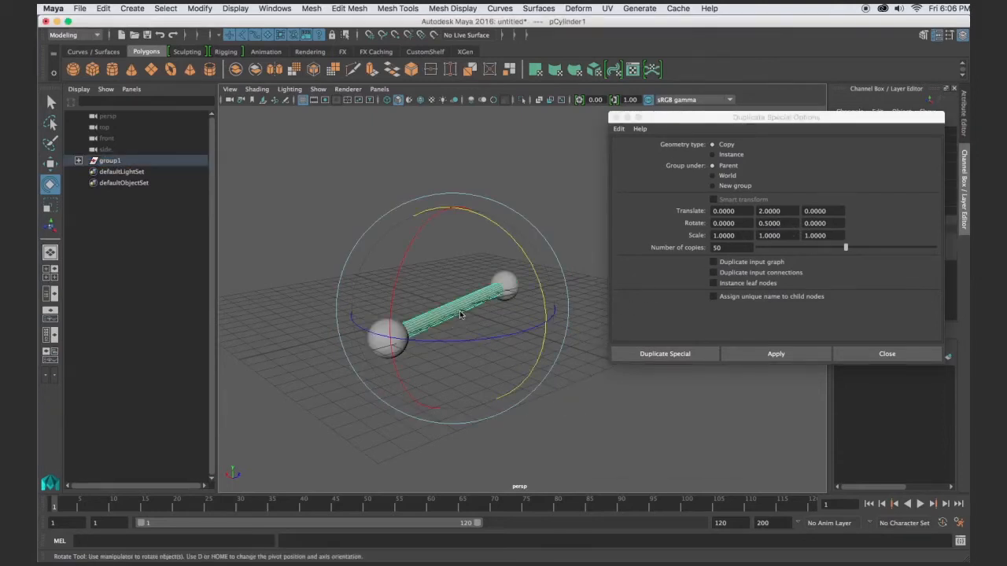
{"action": "key", "text": "Up"}
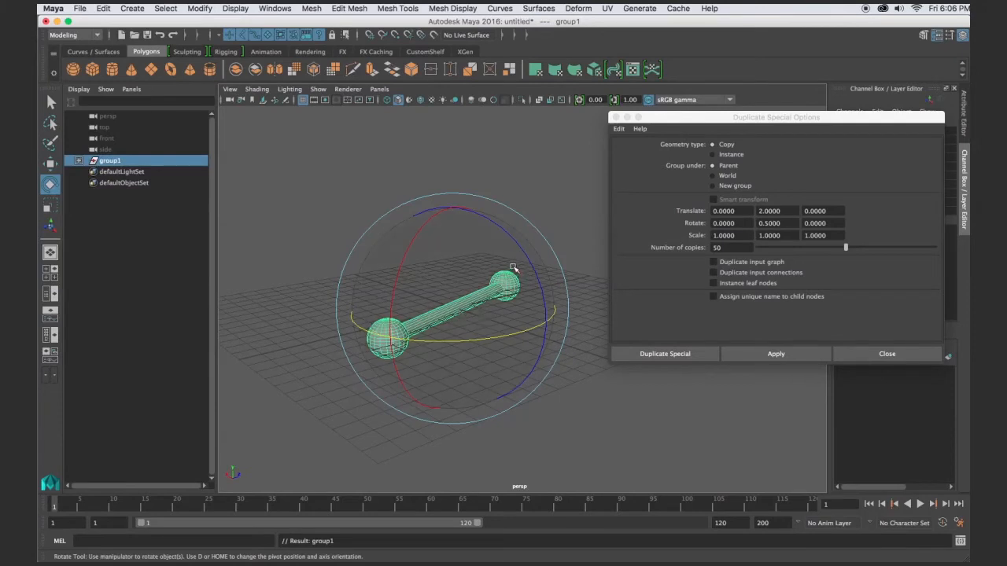
- Build a DNA-like helix from 30 copies of the dumbbell group with a Y rotation of 10, and deselect everything
{"action": "left_click", "coordinate": [786, 224]}
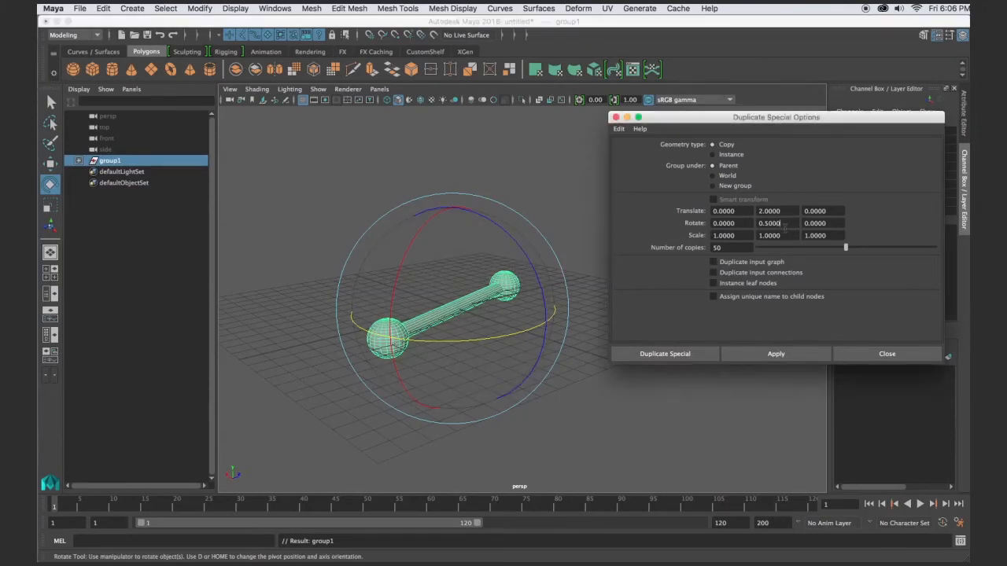
{"action": "left_click_drag", "start_coordinate": [786, 225], "coordinate": [707, 223]}
{"action": "type", "text": "10"}
{"action": "left_click_drag", "start_coordinate": [724, 248], "coordinate": [654, 247]}
{"action": "left_click", "coordinate": [746, 353]}
{"action": "key", "text": "f"}
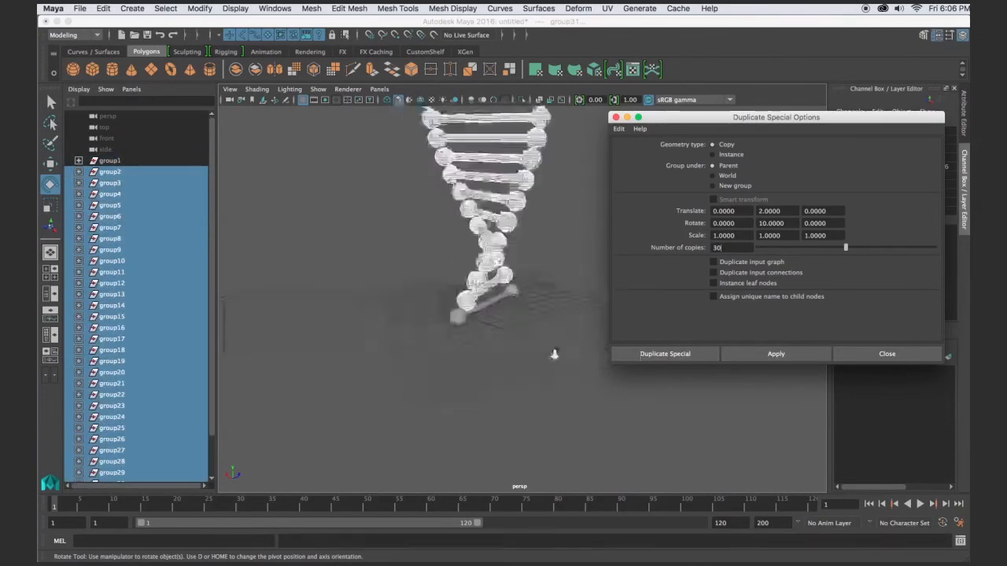
{"action": "scroll", "coordinate": [548, 352], "scroll_direction": "down", "scroll_amount": 5}
{"action": "scroll", "coordinate": [546, 350], "scroll_direction": "up", "scroll_amount": 8}
{"action": "left_click", "coordinate": [547, 340]}
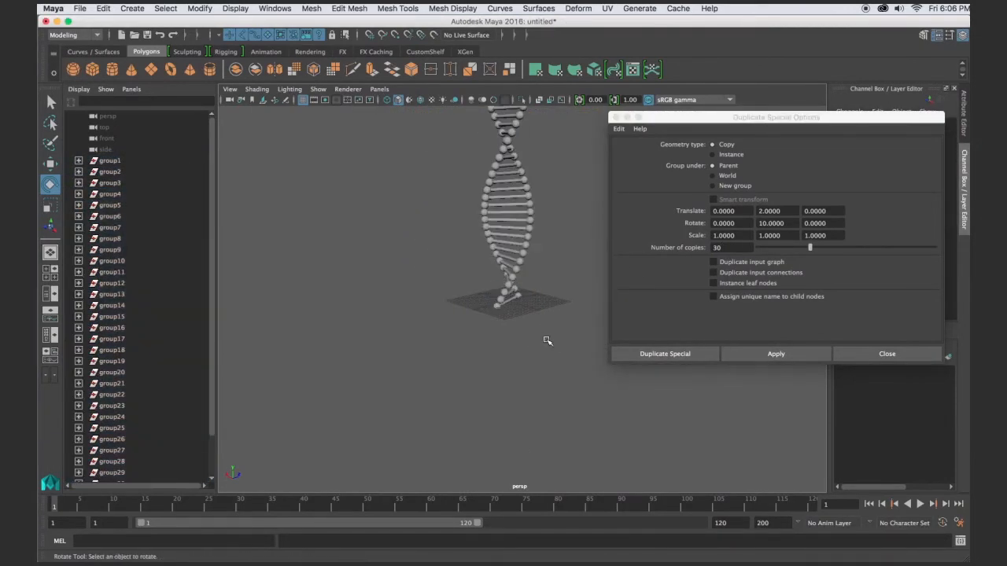
{"action": "middle_click_drag", "start_coordinate": [545, 340], "coordinate": [486, 380], "text": "alt"}
{"action": "left_click_drag", "start_coordinate": [486, 380], "coordinate": [512, 392], "text": "alt"}
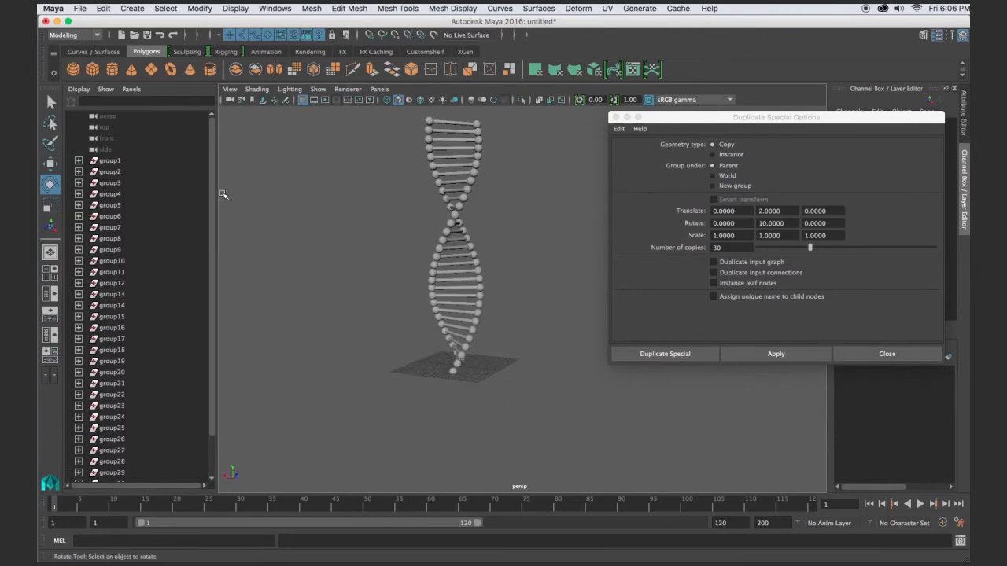
- Select all dumbbell groups from group1 to group31 and combine them into a single parent group
{"action": "left_click", "coordinate": [123, 162]}
{"action": "scroll", "coordinate": [136, 236], "scroll_direction": "down", "scroll_amount": 2}
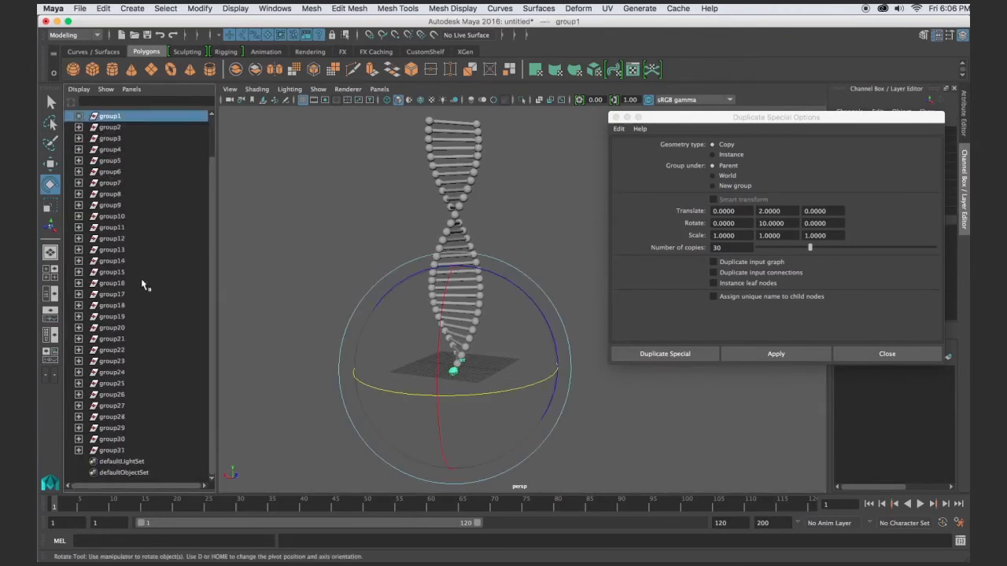
{"action": "left_click", "coordinate": [121, 452], "text": "shift"}
{"action": "key", "text": "super+g"}
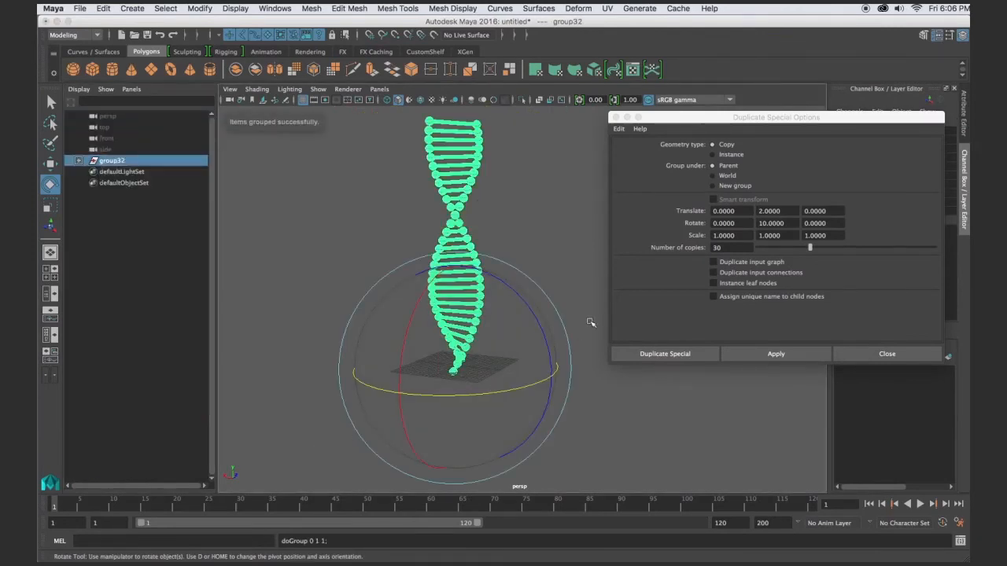
{"action": "scroll", "coordinate": [483, 295], "scroll_direction": "down", "scroll_amount": 5}
{"action": "left_click_drag", "start_coordinate": [456, 347], "coordinate": [482, 334], "text": "alt"}
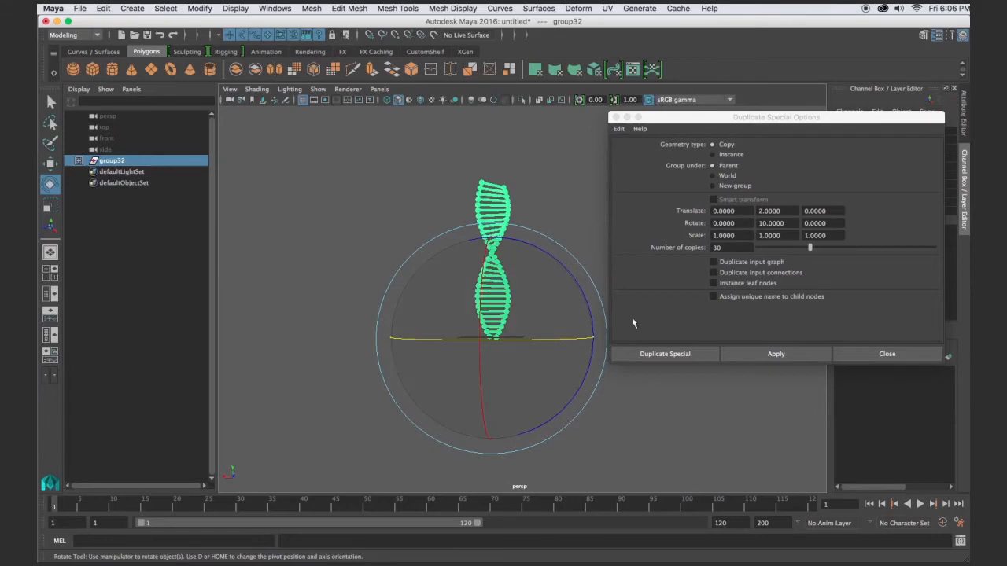
- Make 7 copies of the combined helix group with a Z rotation of 45, zero Y rotation and zero Y translation
{"action": "left_click", "coordinate": [831, 225]}
{"action": "type", "text": "4"}
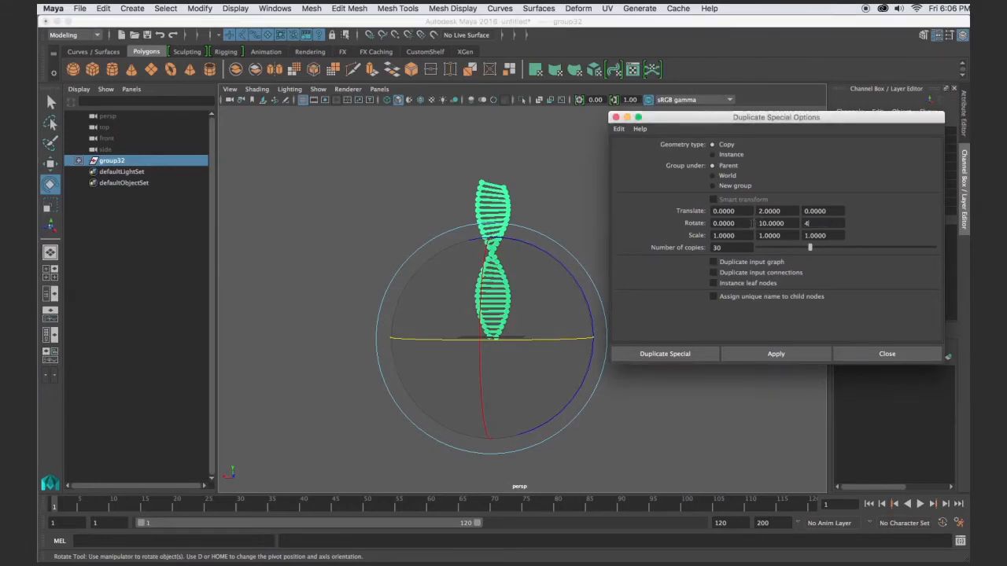
{"action": "type", "text": "5"}
{"action": "left_click", "coordinate": [775, 211]}
{"action": "type", "text": "0"}
{"action": "left_click", "coordinate": [795, 223]}
{"action": "type", "text": "0"}
{"action": "left_click_drag", "start_coordinate": [724, 249], "coordinate": [632, 236]}
{"action": "type", "text": "7"}
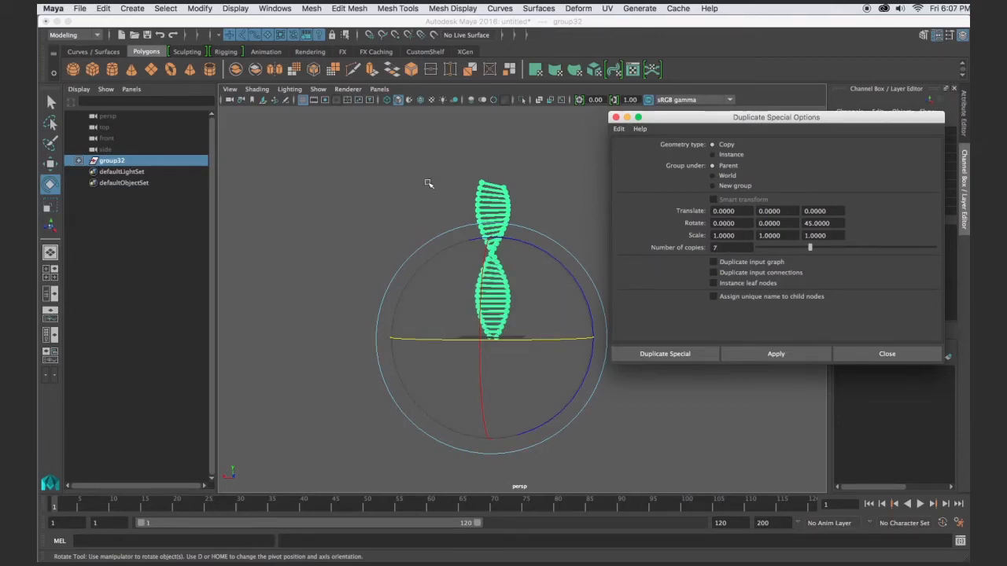
{"action": "left_click", "coordinate": [778, 354]}
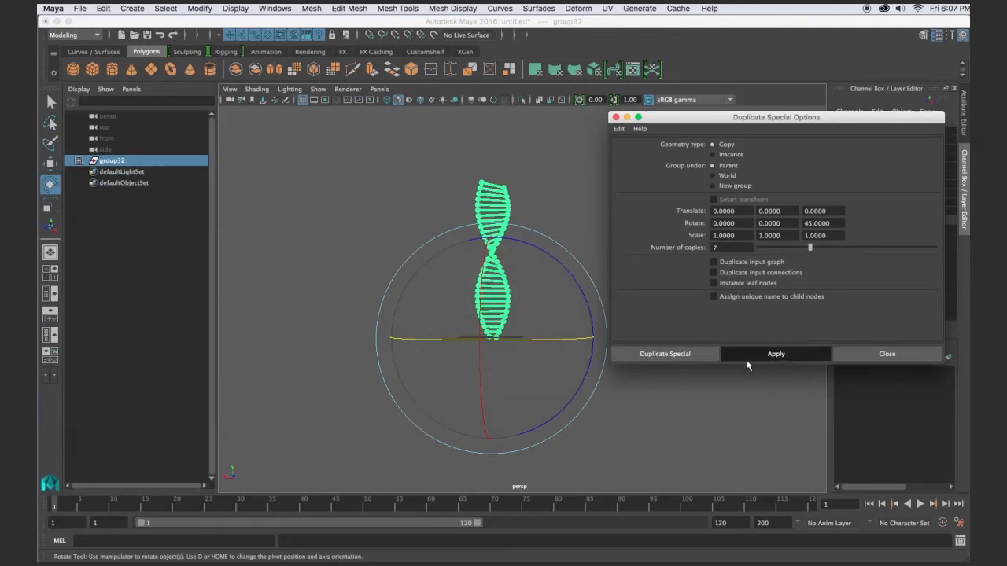
- Clear all the helix geometry from the viewport
{"action": "left_click", "coordinate": [683, 403]}
{"action": "left_click_drag", "start_coordinate": [682, 404], "coordinate": [551, 394], "text": "alt"}
{"action": "left_click_drag", "start_coordinate": [427, 229], "coordinate": [600, 402]}
{"action": "left_click", "coordinate": [549, 361]}
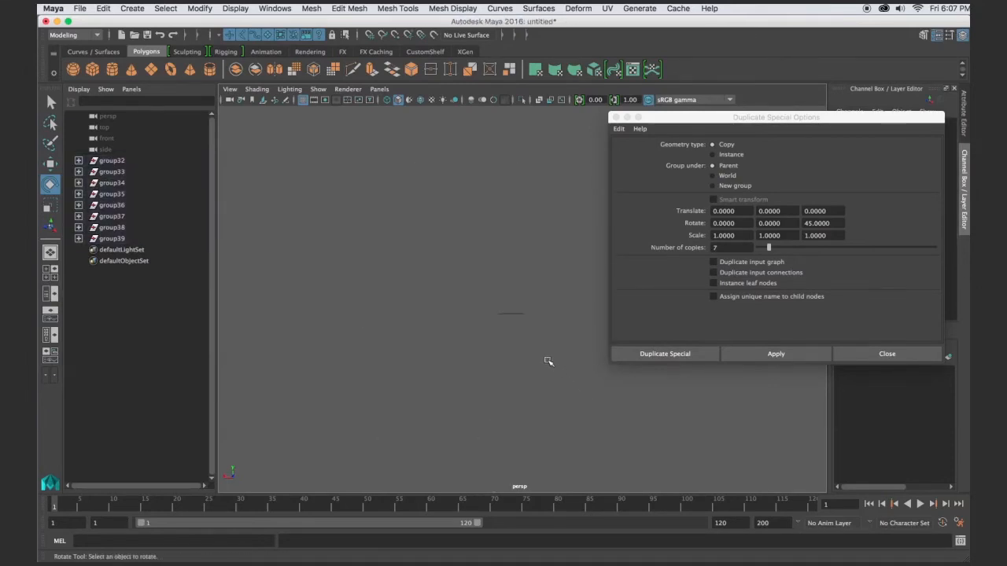
- Create a polygon cone at the centre of the grid
{"action": "left_click_drag", "start_coordinate": [551, 299], "coordinate": [447, 304], "text": "alt"}
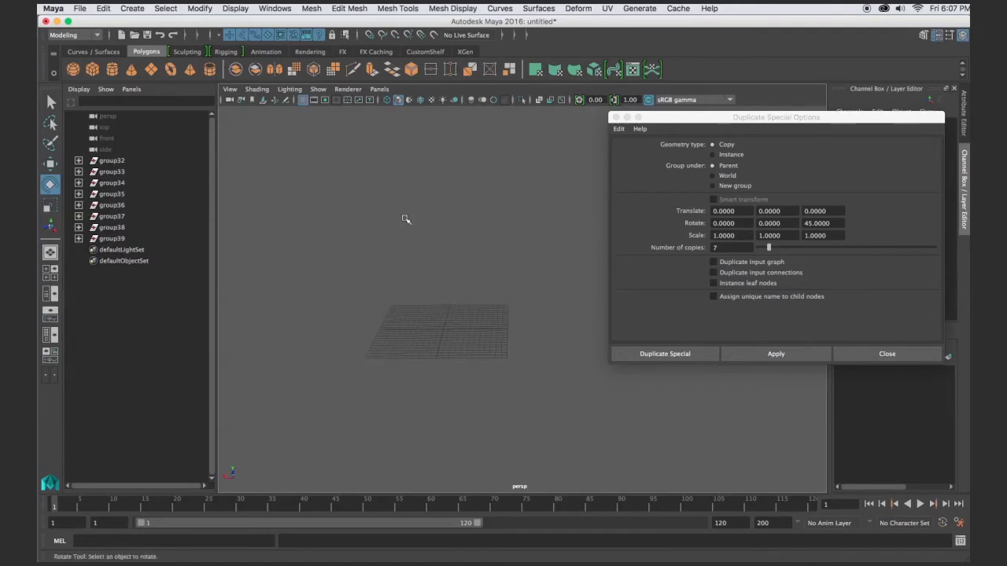
{"action": "left_click", "coordinate": [131, 70]}
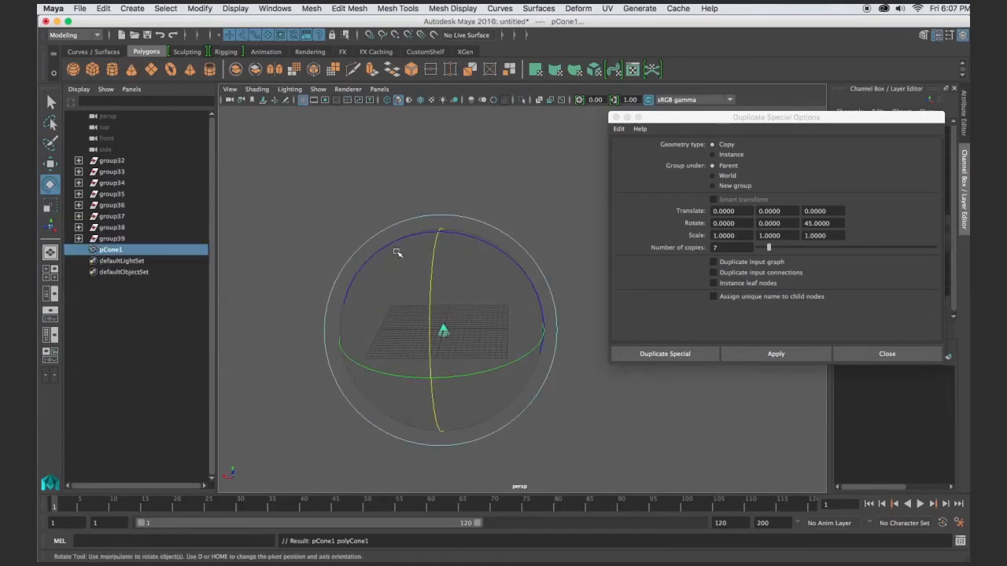
{"action": "key", "text": "f"}
{"action": "scroll", "coordinate": [461, 278], "scroll_direction": "down", "scroll_amount": 5}
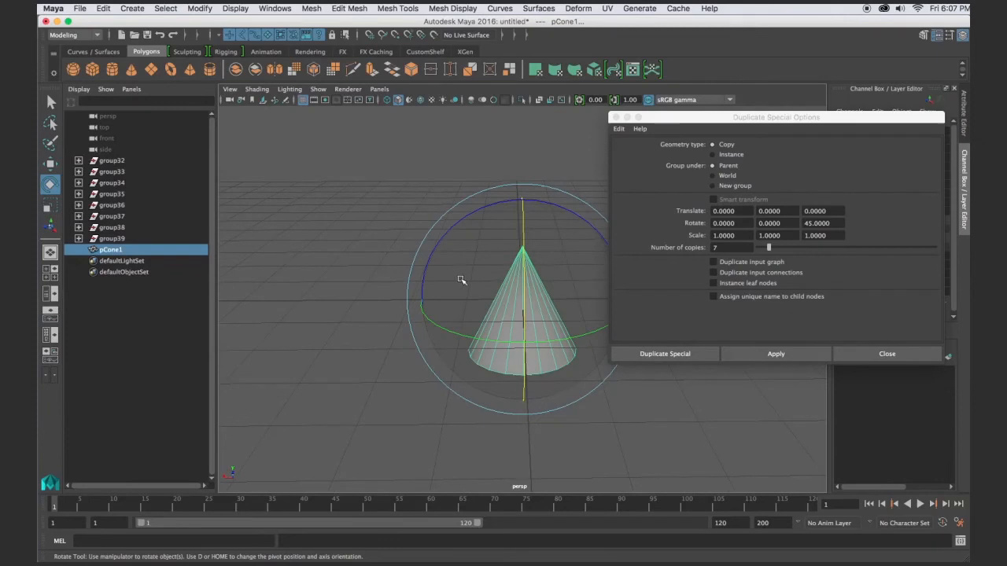
- Reshape the cone into a wide, low form and raise it vertically
{"action": "key", "text": "r"}
{"action": "left_click_drag", "start_coordinate": [525, 203], "coordinate": [526, 245]}
{"action": "key", "text": "w"}
{"action": "key", "text": "r"}
{"action": "left_click_drag", "start_coordinate": [524, 301], "coordinate": [580, 315]}
{"action": "key", "text": "w"}
{"action": "left_click_drag", "start_coordinate": [528, 211], "coordinate": [521, 178]}
{"action": "key", "text": "r"}
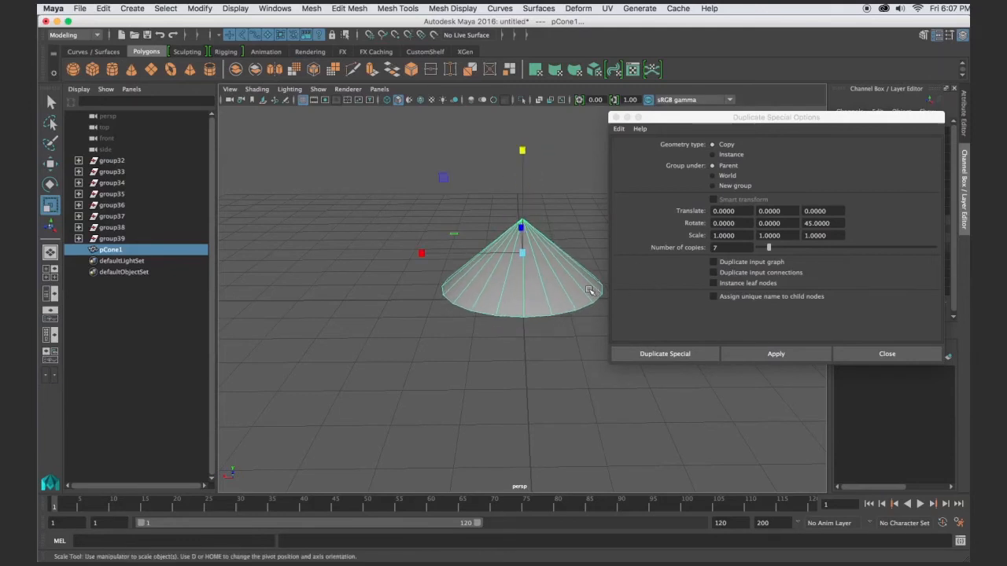
- Reset the Duplicate Special settings and move the options window clear of the cone
{"action": "left_click", "coordinate": [619, 128]}
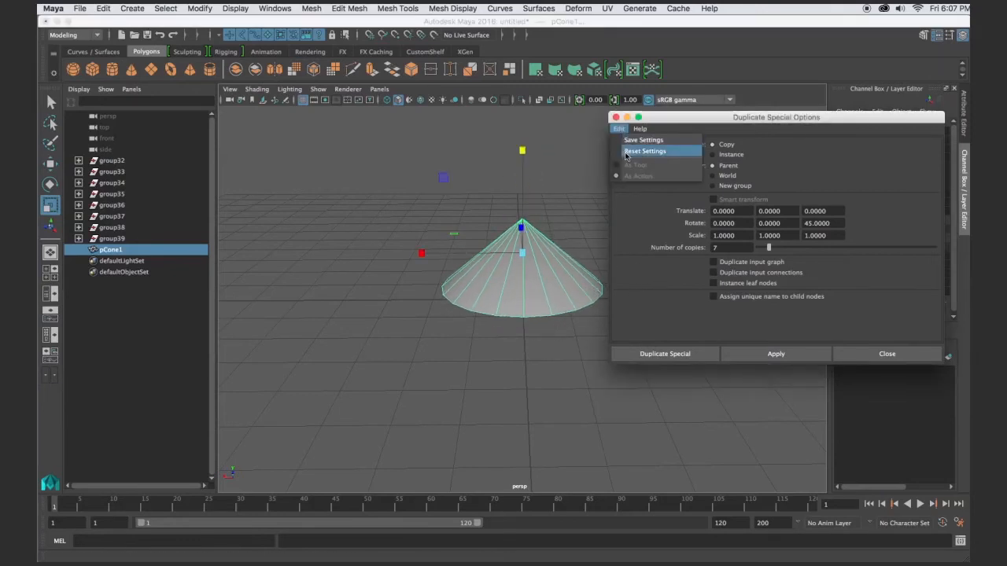
{"action": "left_click", "coordinate": [633, 151]}
{"action": "left_click_drag", "start_coordinate": [667, 118], "coordinate": [718, 102]}
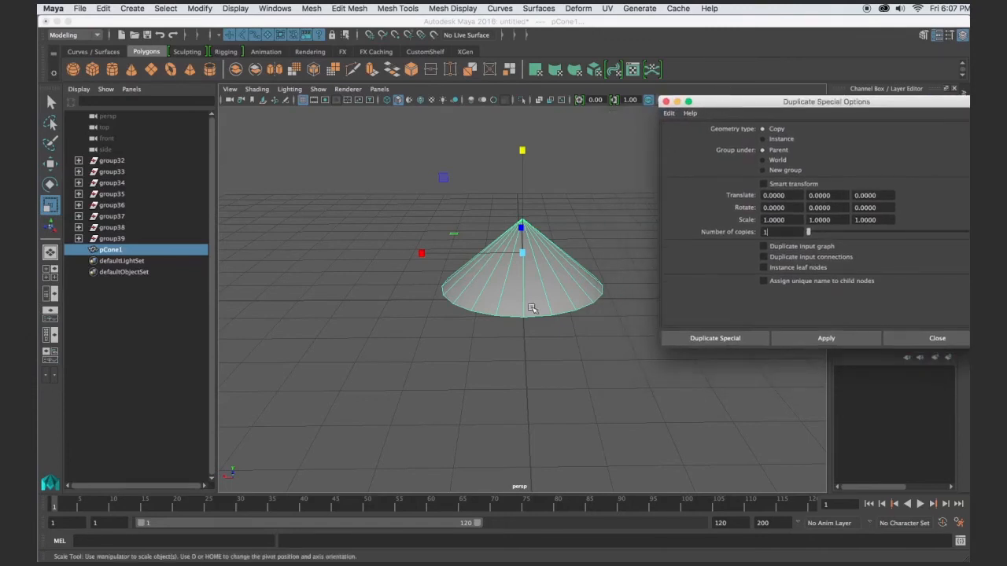
- Flatten the cone further along its height to a vertical scale of about 0.317
{"action": "scroll", "coordinate": [533, 310], "scroll_direction": "down", "scroll_amount": 2}
{"action": "middle_click_drag", "start_coordinate": [560, 311], "coordinate": [484, 347], "text": "alt"}
{"action": "mouse_move", "coordinate": [484, 347]}
{"action": "left_mouse_down", "text": "alt"}
{"action": "mouse_move", "coordinate": [569, 332]}
{"action": "mouse_move", "coordinate": [486, 340]}
{"action": "left_mouse_up", "text": "alt"}
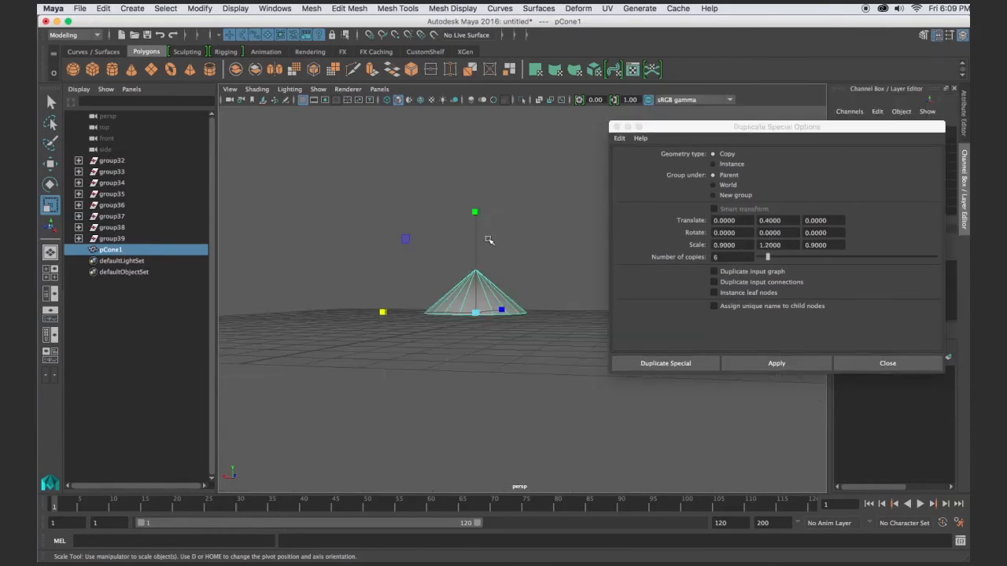
{"action": "left_click", "coordinate": [475, 216]}
{"action": "left_click_drag", "start_coordinate": [476, 218], "coordinate": [476, 256]}
{"action": "scroll", "coordinate": [508, 292], "scroll_direction": "up", "scroll_amount": 6}
{"action": "left_click_drag", "start_coordinate": [457, 343], "coordinate": [499, 341], "text": "alt"}
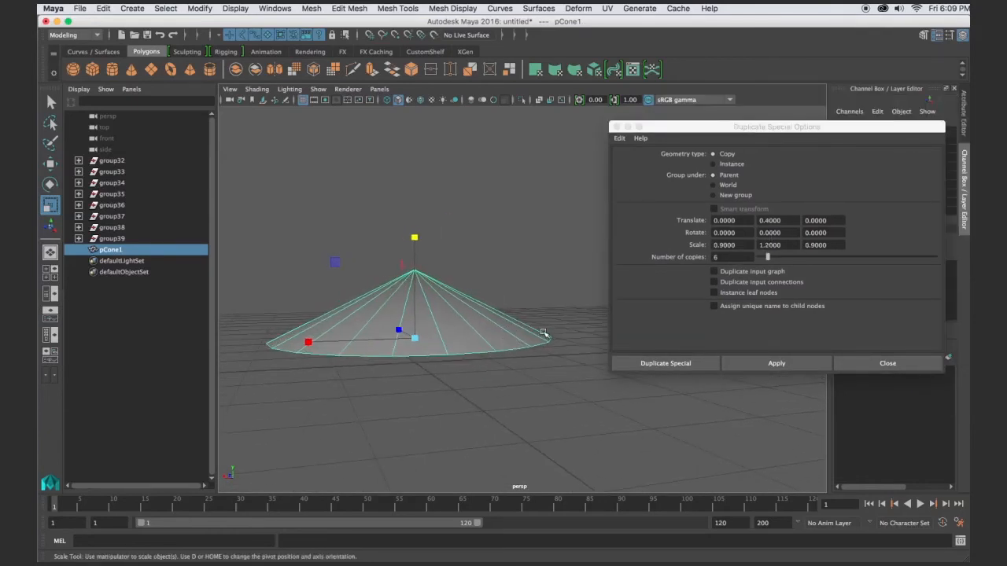
{"action": "left_click_drag", "start_coordinate": [415, 237], "coordinate": [475, 270]}
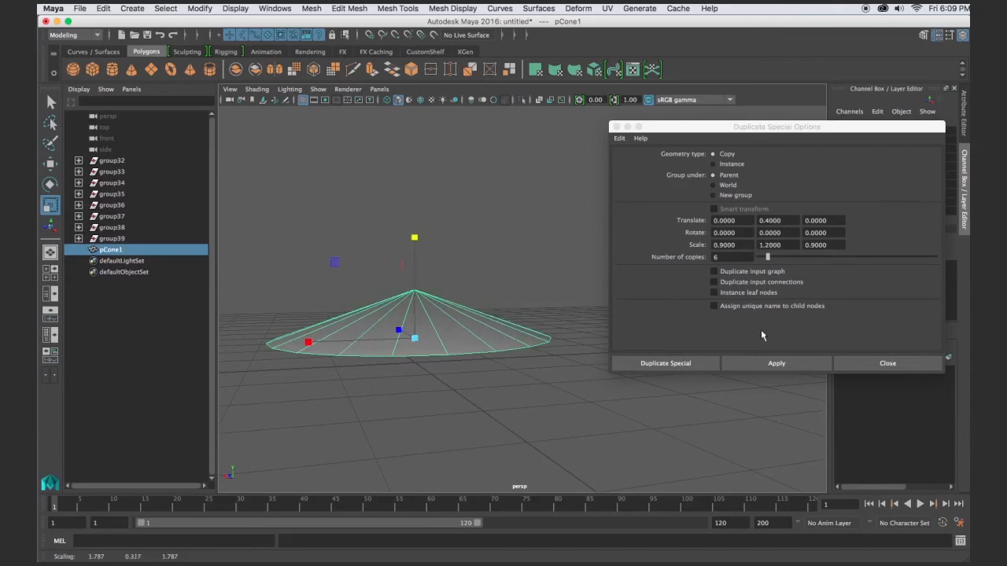
- Try 6 copies of the cone with a Y translation of 0.4 and scale of 0.9, 1.2, 0.9, and undo them
{"action": "left_click", "coordinate": [772, 368]}
{"action": "scroll", "coordinate": [536, 386], "scroll_direction": "down", "scroll_amount": 6}
{"action": "scroll", "coordinate": [535, 384], "scroll_direction": "up", "scroll_amount": 7}
{"action": "left_click", "coordinate": [570, 313]}
{"action": "key", "text": "super+z"}
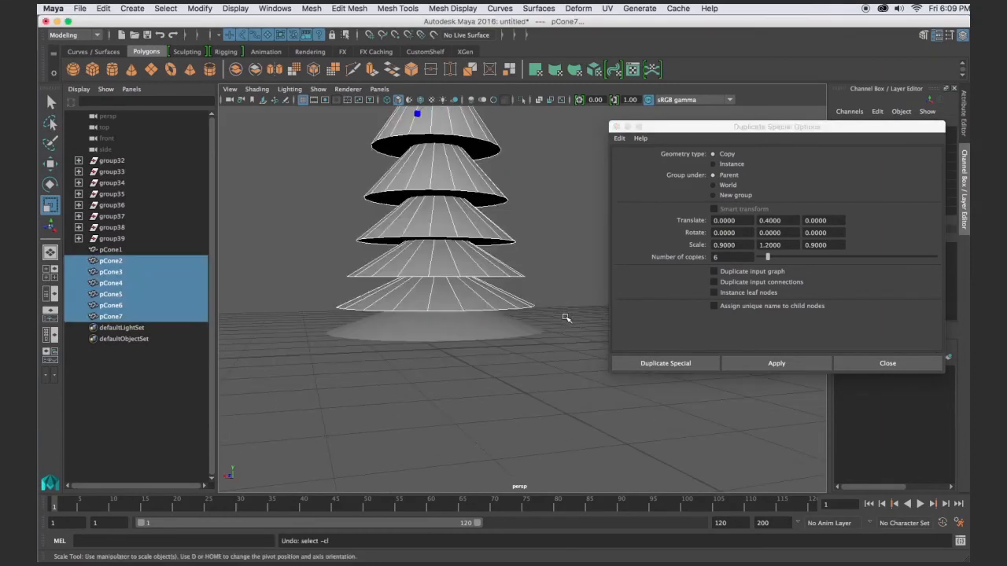
{"action": "key", "text": "super+z"}
- Set the duplicate scale to 0.75 in X, 1.1 in Y and 0.75 in Z
{"action": "left_click", "coordinate": [561, 321]}
{"action": "left_click", "coordinate": [831, 244]}
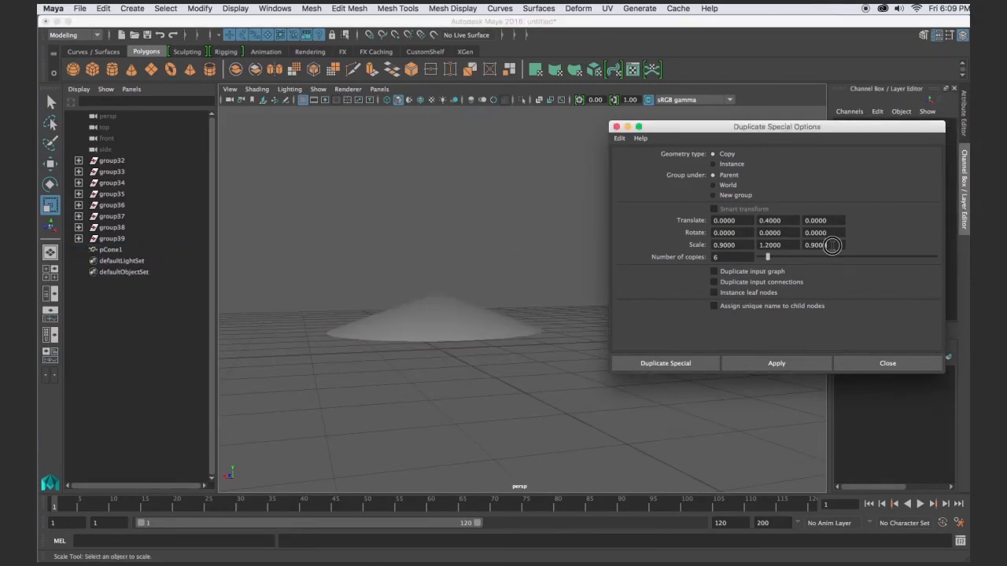
{"action": "double_click", "coordinate": [832, 245]}
{"action": "key", "text": "BackSpace"}
{"action": "type", "text": "6"}
{"action": "left_click", "coordinate": [665, 242]}
{"action": "type", "text": "1"}
{"action": "key", "text": "BackSpace"}
{"action": "type", "text": ".75"}
{"action": "left_click", "coordinate": [777, 245]}
{"action": "left_click_drag", "start_coordinate": [777, 244], "coordinate": [767, 245]}
- Build a tapering tree from 6 copies of the flattened cone with a Y translation of 0.4, and deselect everything
{"action": "left_click", "coordinate": [787, 364]}
{"action": "left_click", "coordinate": [433, 313]}
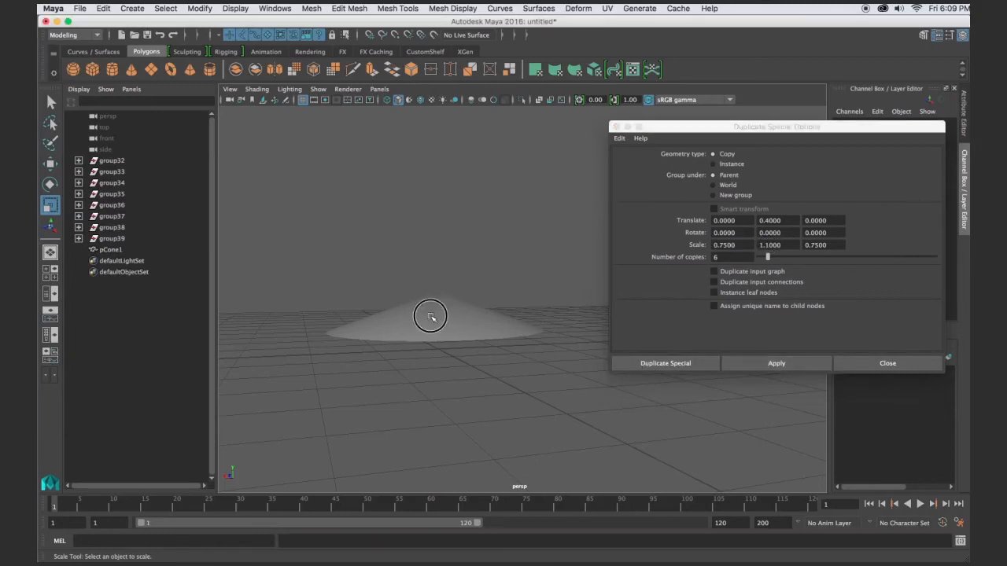
{"action": "left_click", "coordinate": [767, 363]}
{"action": "scroll", "coordinate": [598, 343], "scroll_direction": "down", "scroll_amount": 5}
{"action": "left_click", "coordinate": [590, 302]}
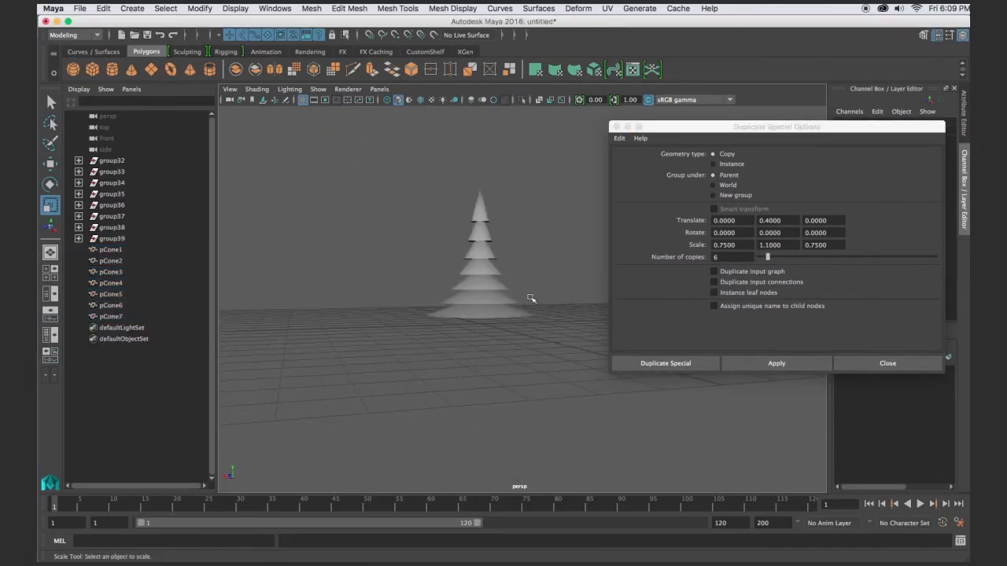
- Delete the topmost cone of the tree and reposition the Duplicate Special options window
{"action": "left_click", "coordinate": [480, 208]}
{"action": "key", "text": "Delete"}
{"action": "left_click", "coordinate": [464, 349]}
{"action": "left_click_drag", "start_coordinate": [464, 349], "coordinate": [491, 353], "text": "alt"}
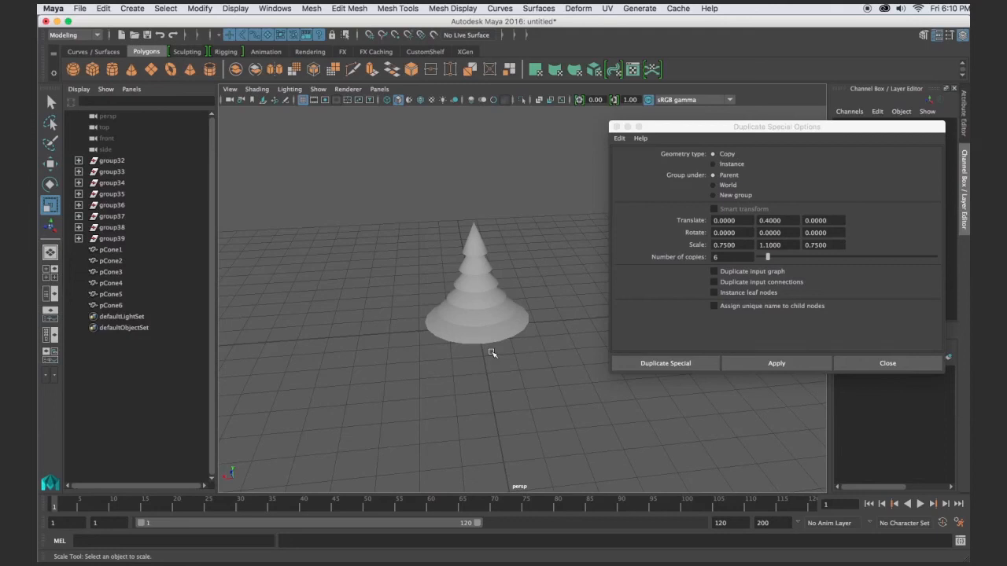
{"action": "left_click_drag", "start_coordinate": [768, 126], "coordinate": [679, 110]}
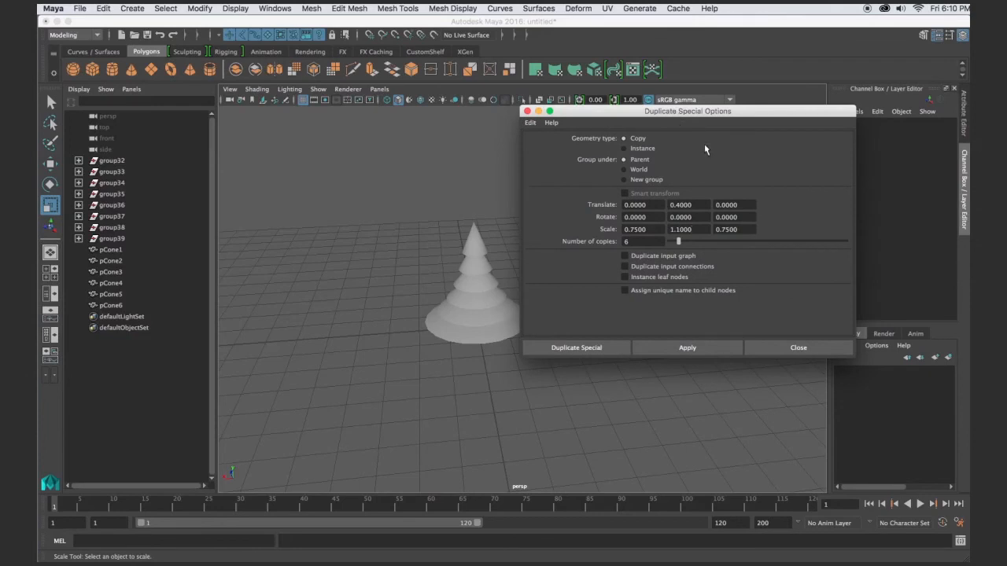